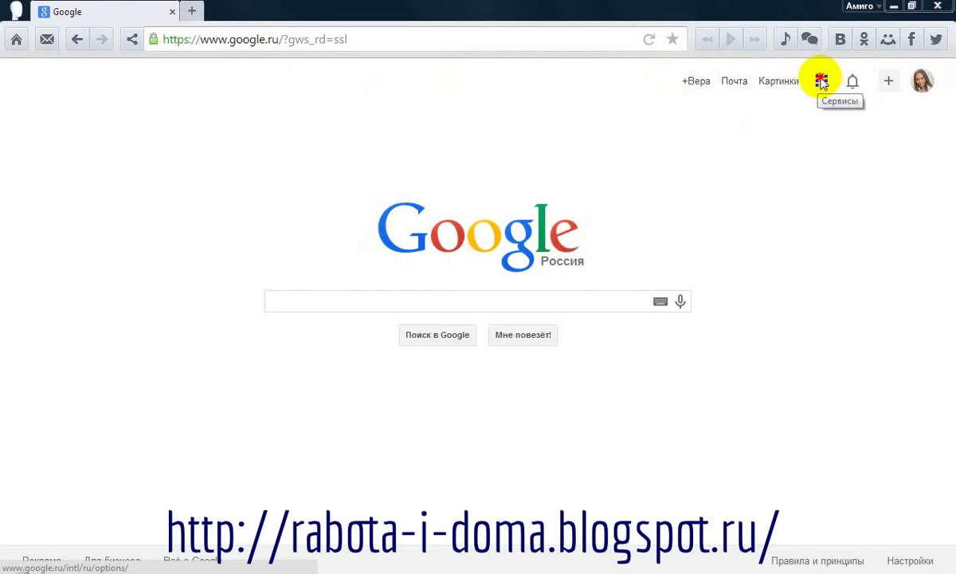
# Open Blogger from the extended list of Google services
pyautogui.click(821, 81)
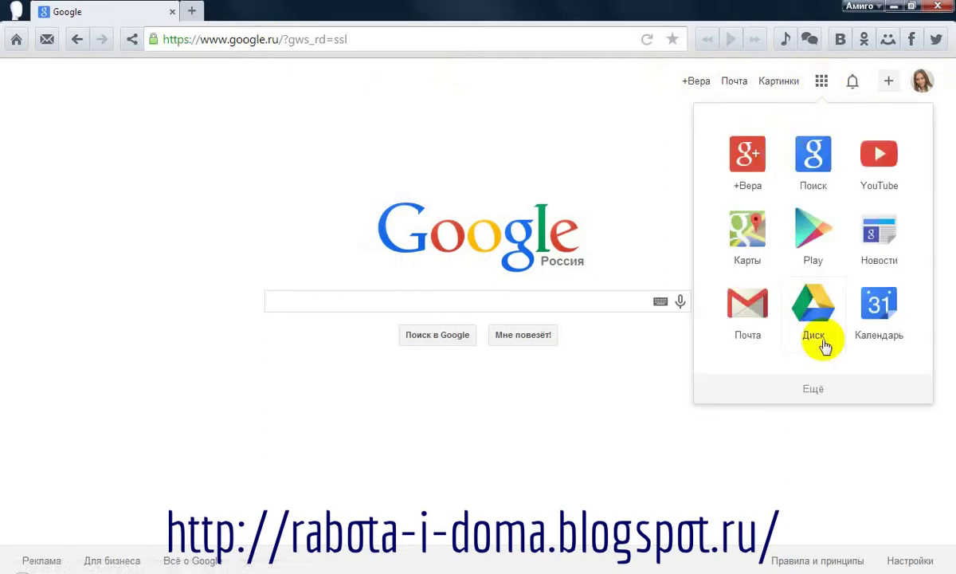
pyautogui.click(826, 390)
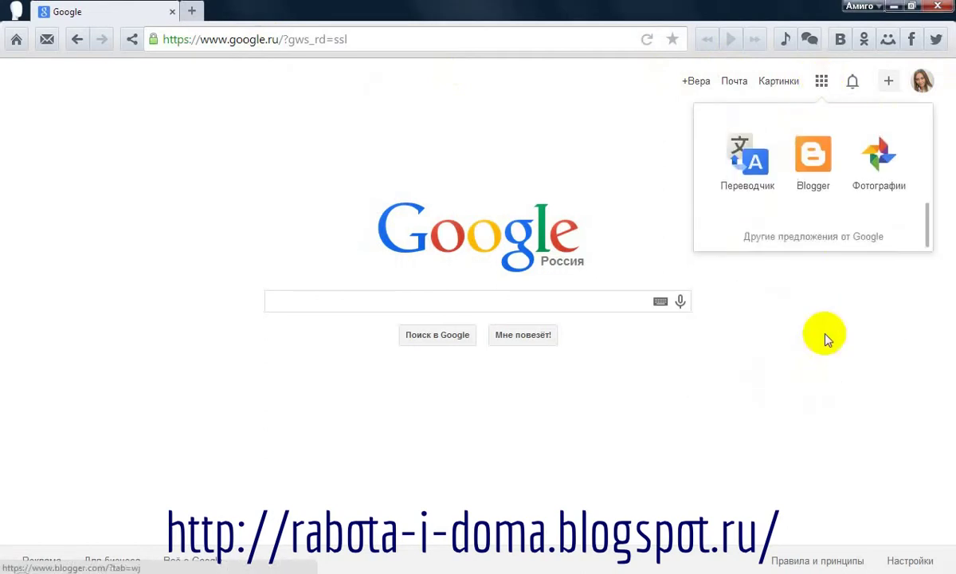
pyautogui.click(820, 169)
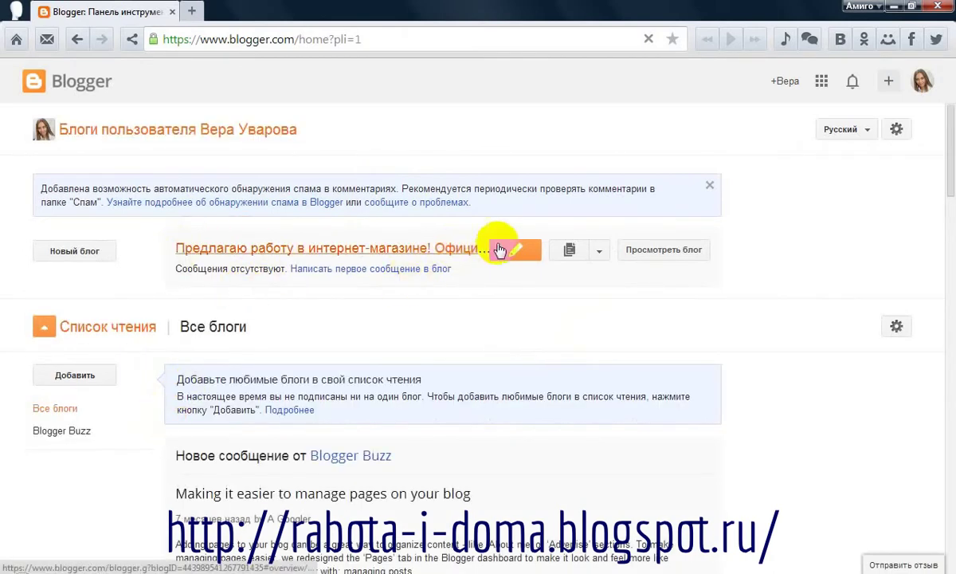
# Start a new blog titled "Интернет-магазин" and enter a personal blogspot address made of digits followed by the owner's first name
pyautogui.click(94, 259)
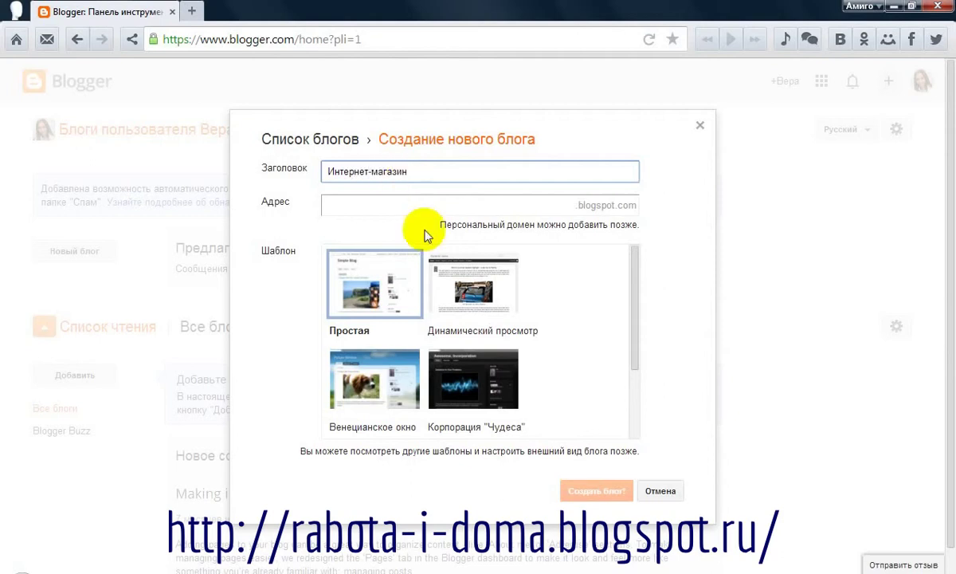
pyautogui.click(405, 205)
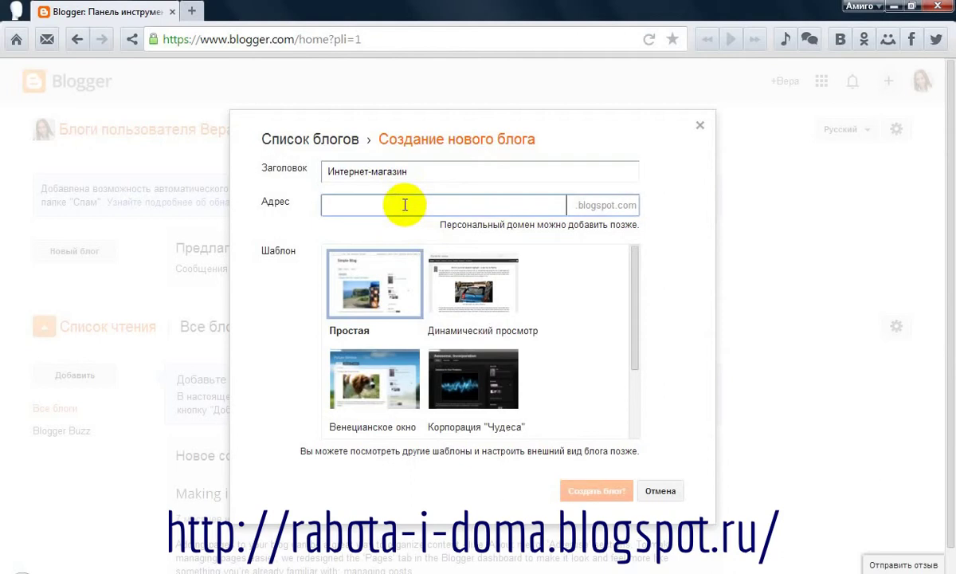
pyautogui.write('01')
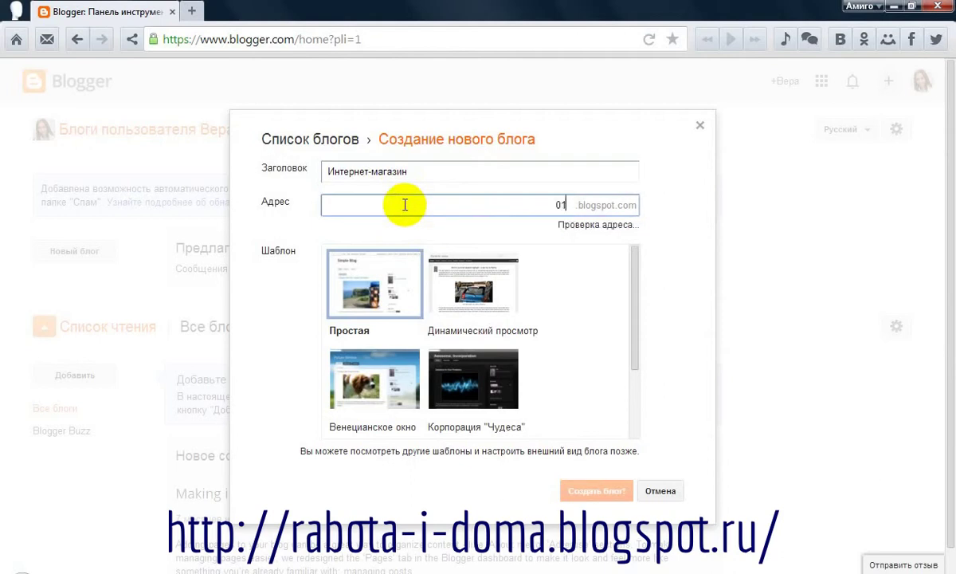
pyautogui.write('012010vera')
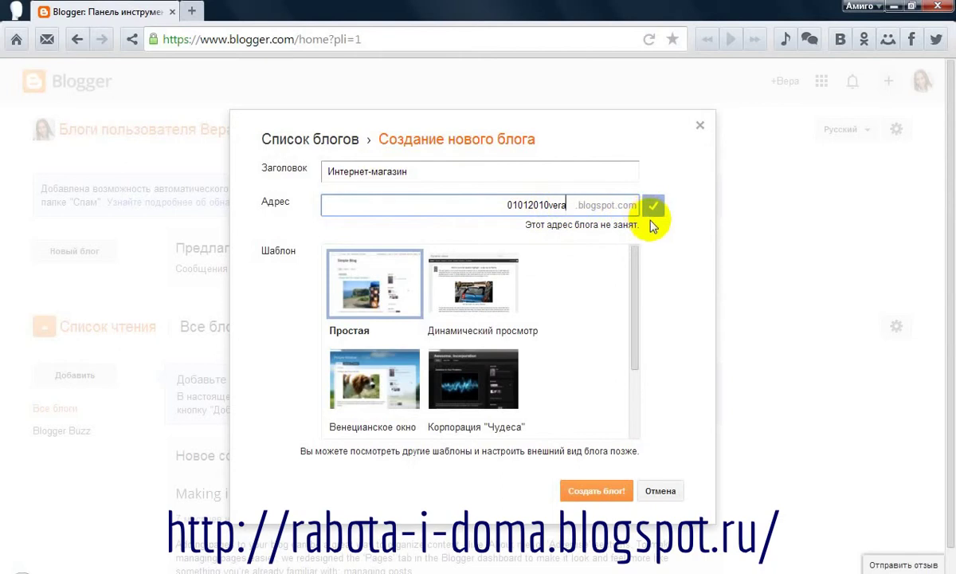
pyautogui.click(548, 206)
pyautogui.write('-')
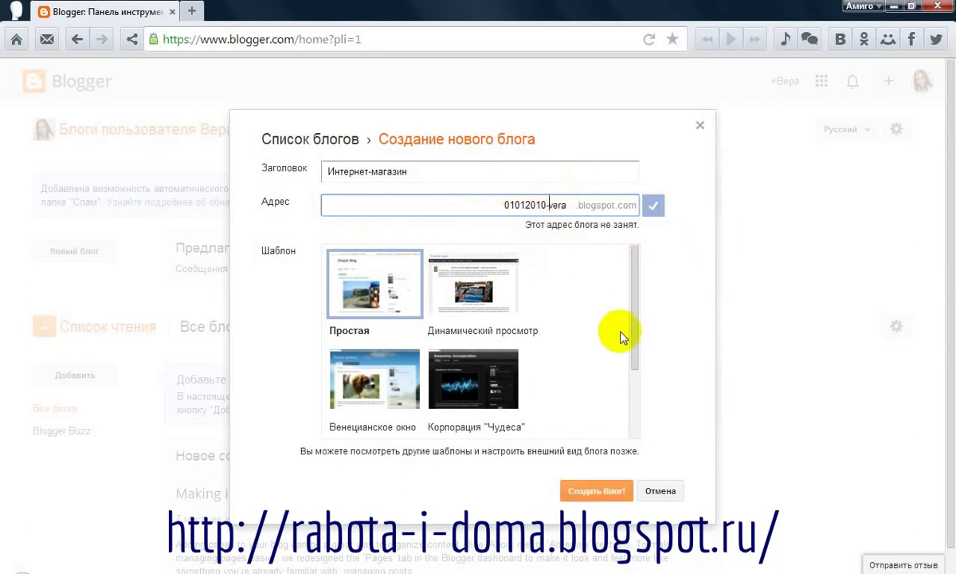
pyautogui.press('BackSpace')
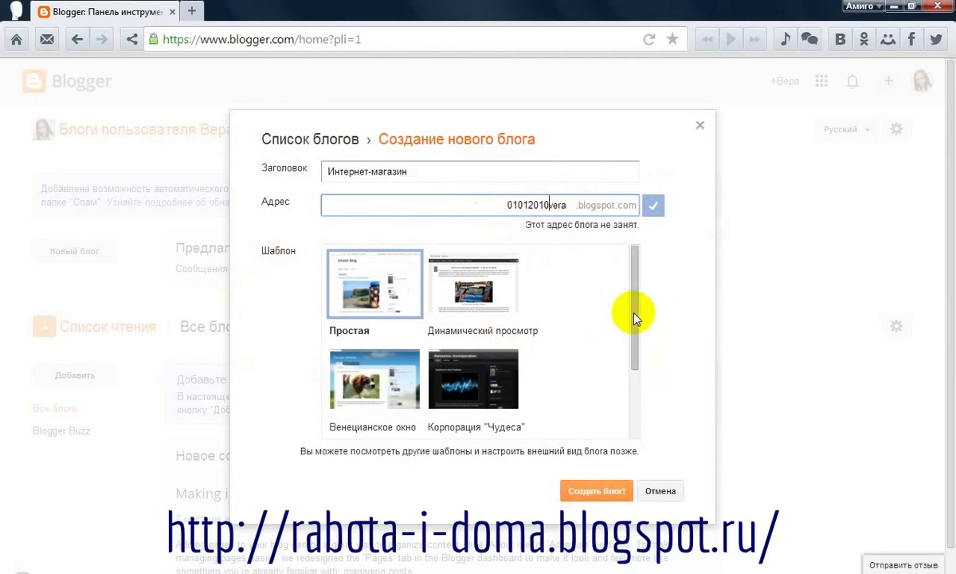
# Choose the "Венецианское окно" template and create the blog
pyautogui.moveTo(635, 319); pyautogui.dragTo(657, 265)
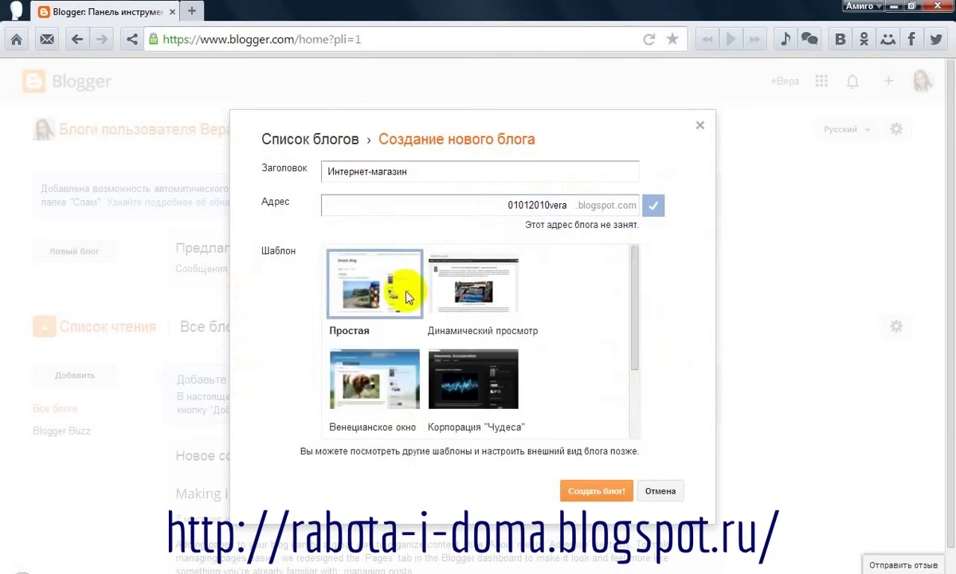
pyautogui.click(348, 361)
pyautogui.click(596, 490)
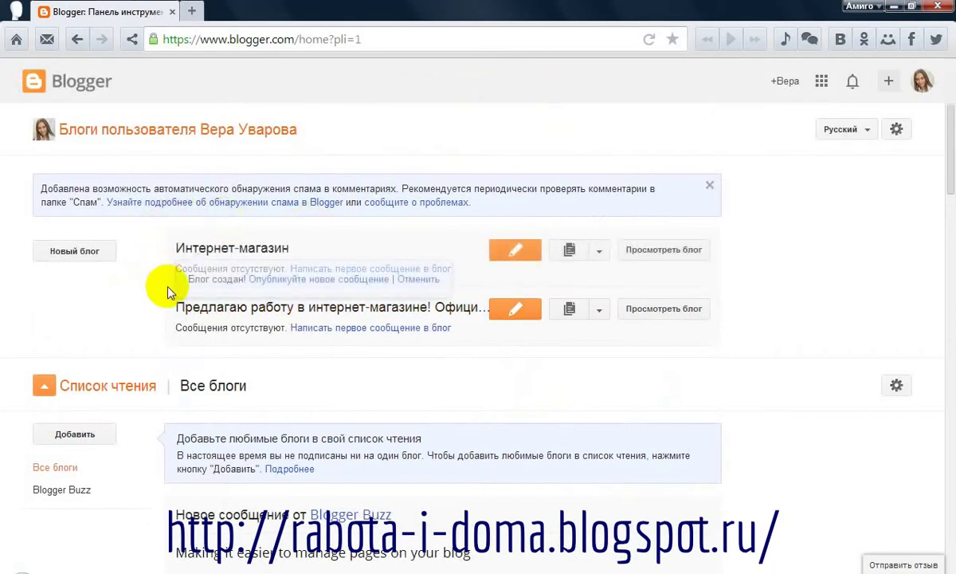
# Open the template settings of the "Интернет-магазин" blog, look over the available templates and start customizing the "Венецианское окно" template
pyautogui.click(268, 250)
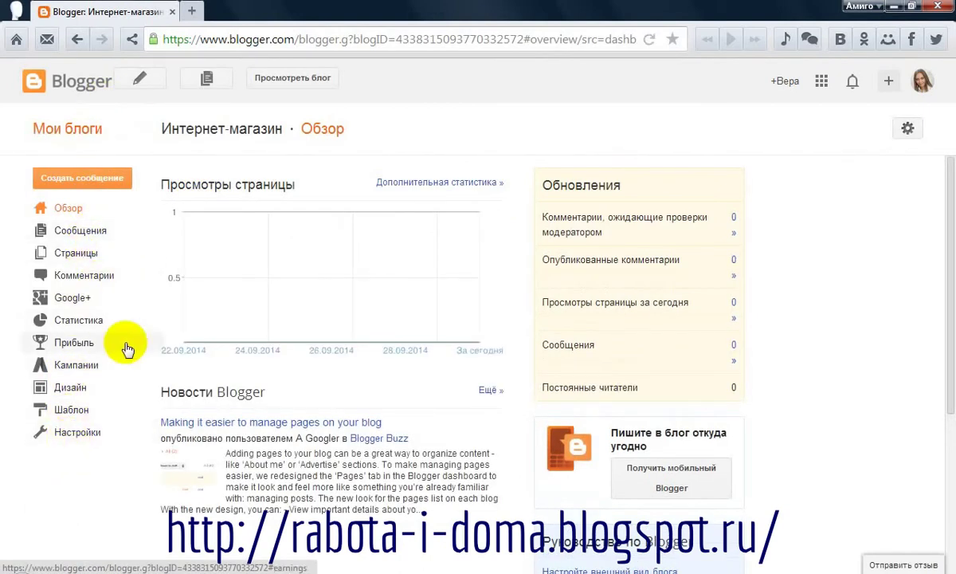
pyautogui.click(72, 415)
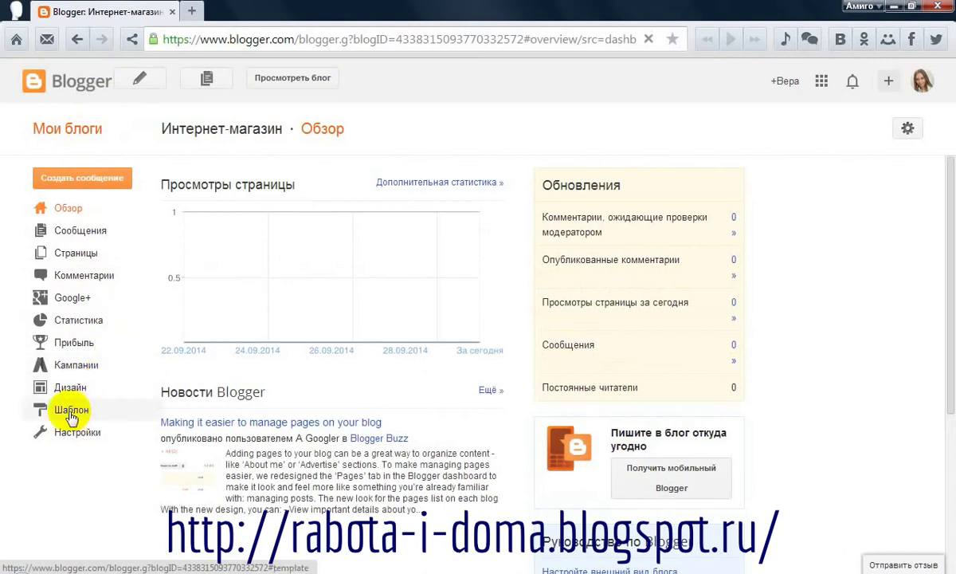
pyautogui.click(72, 412)
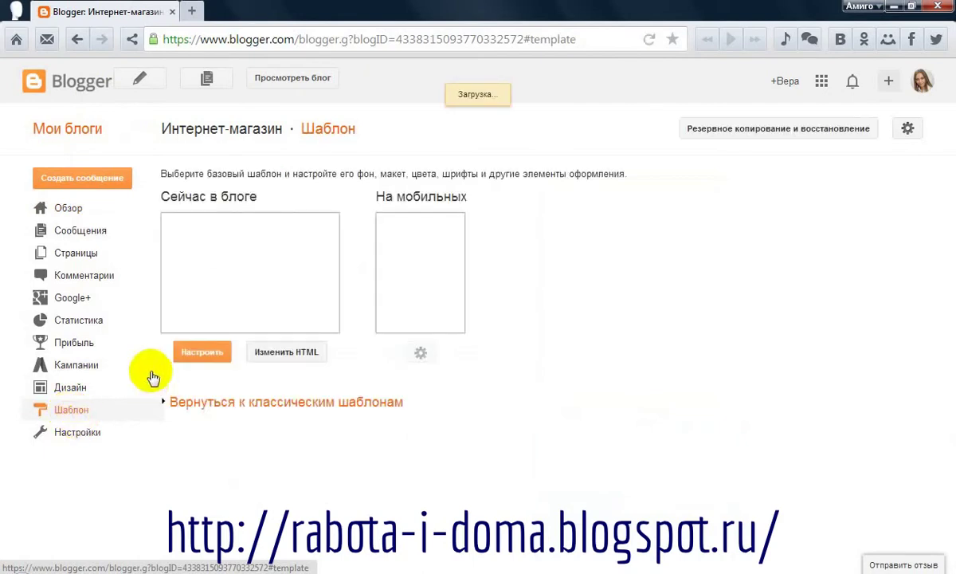
pyautogui.click(188, 363)
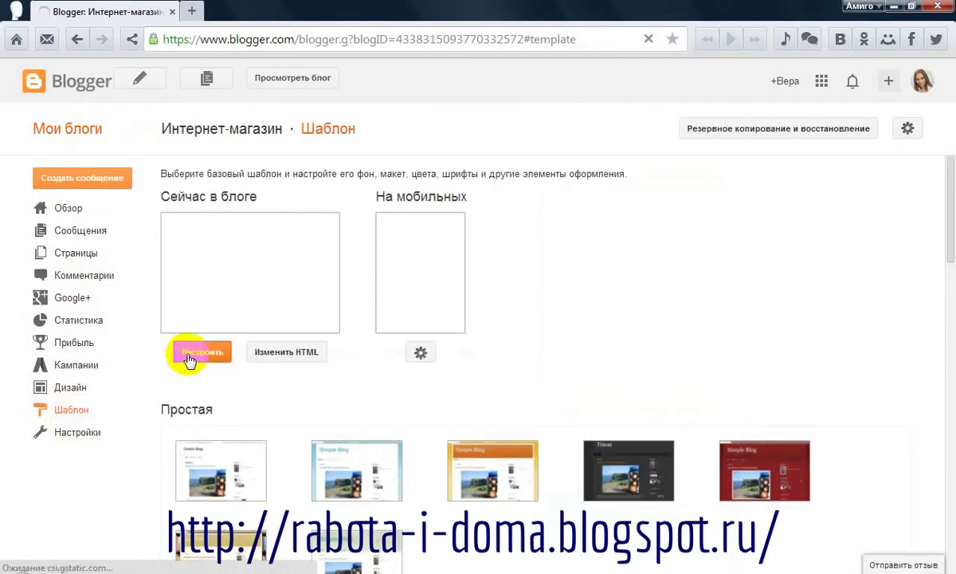
pyautogui.scroll(-4, 685, 437)
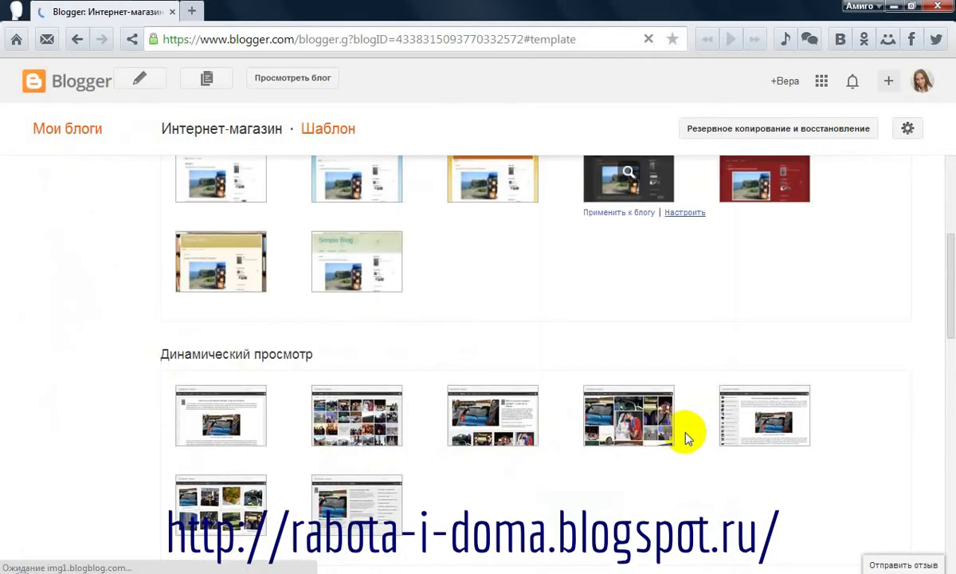
pyautogui.scroll(-2, 686, 436)
pyautogui.scroll(6, 299, 363)
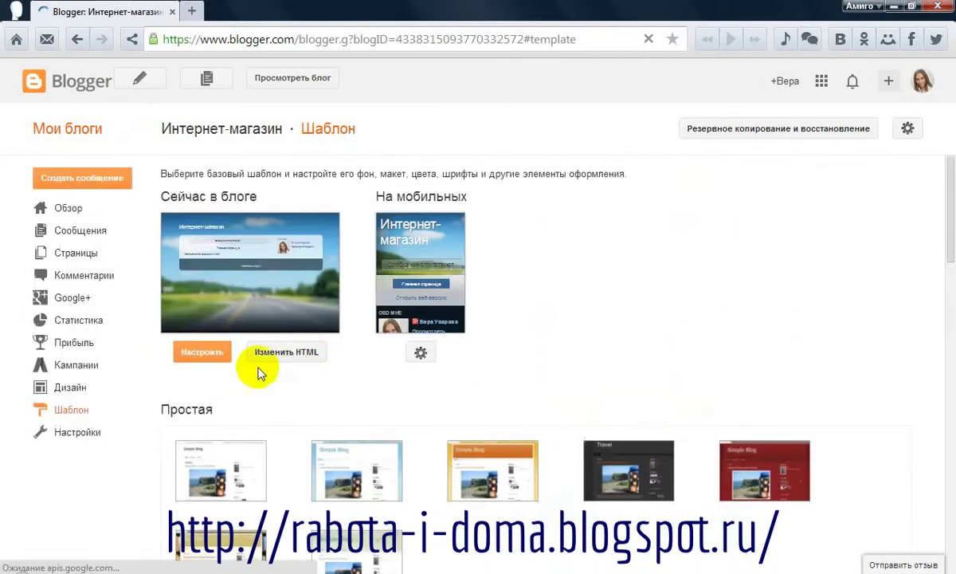
pyautogui.click(183, 355)
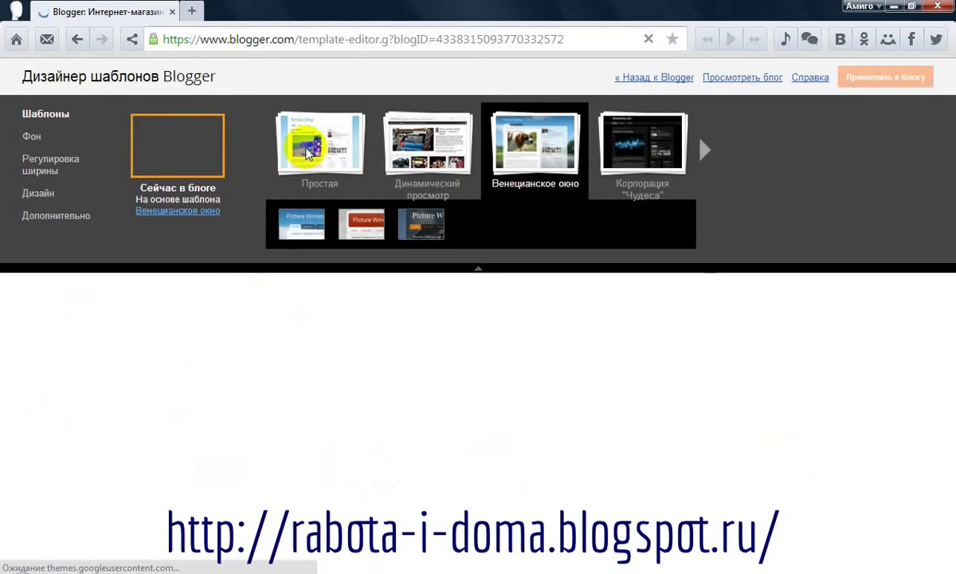
pyautogui.click(513, 189)
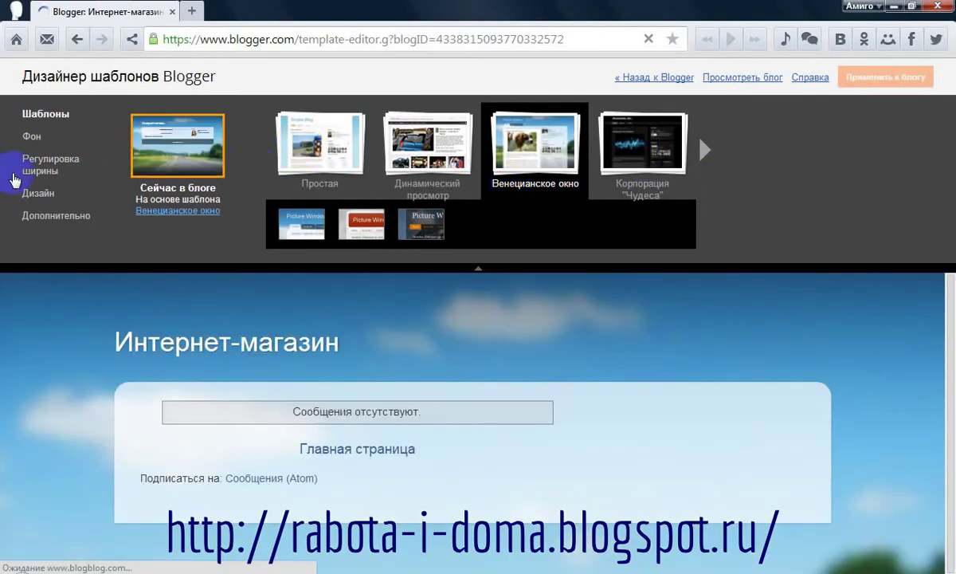
# Set the blog's background to the green chalkboard image with an apple and books from the "Семья" category
pyautogui.click(31, 138)
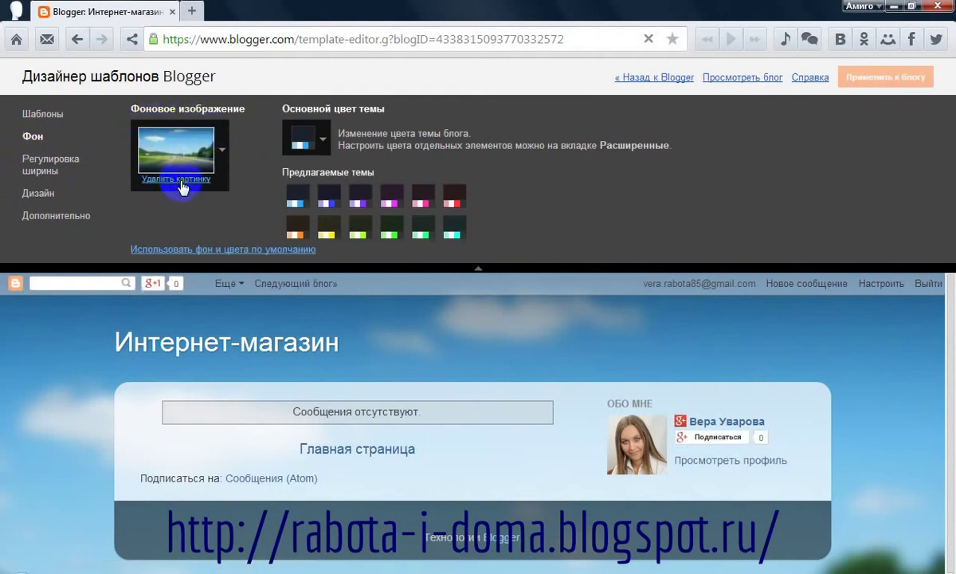
pyautogui.click(223, 151)
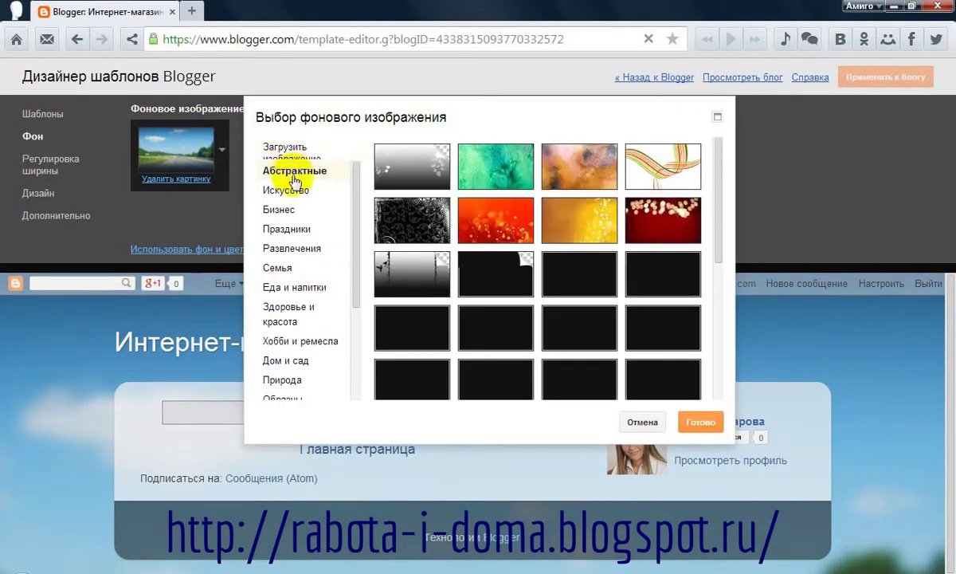
pyautogui.click(291, 208)
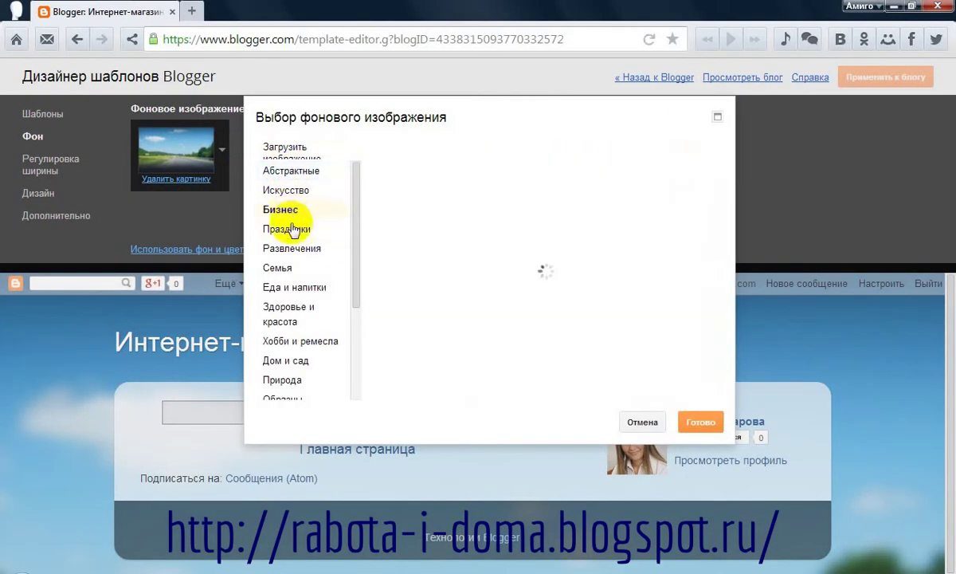
pyautogui.click(295, 248)
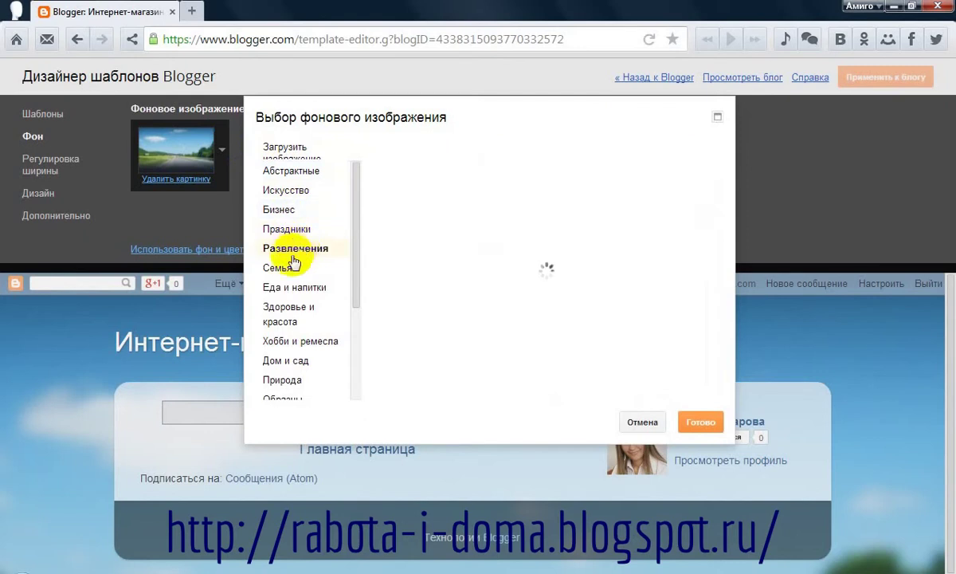
pyautogui.click(284, 269)
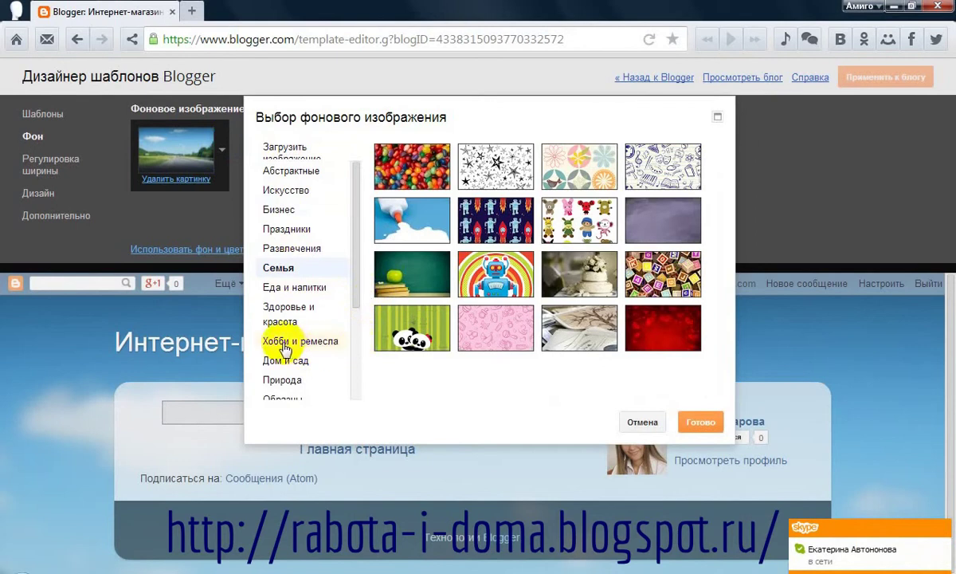
pyautogui.click(431, 276)
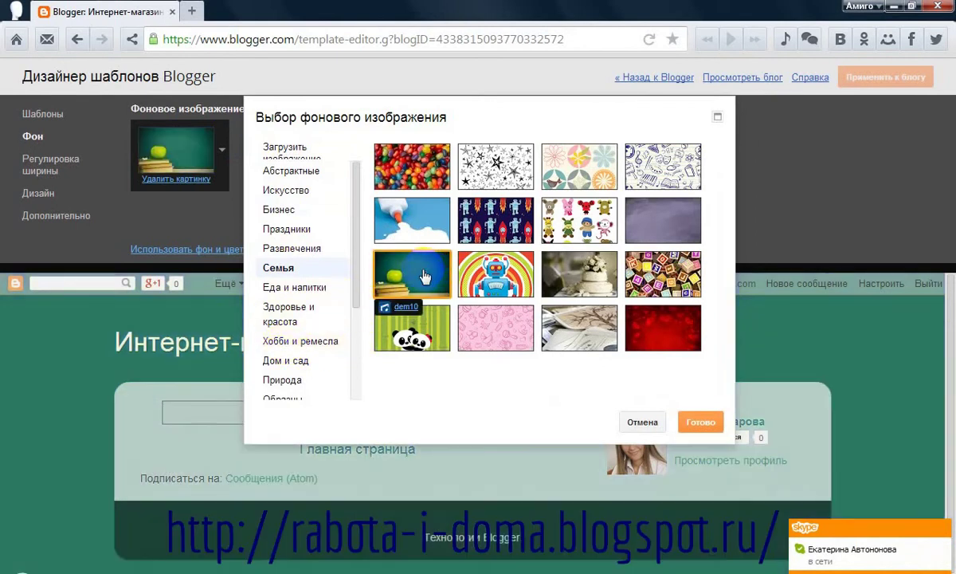
pyautogui.click(695, 424)
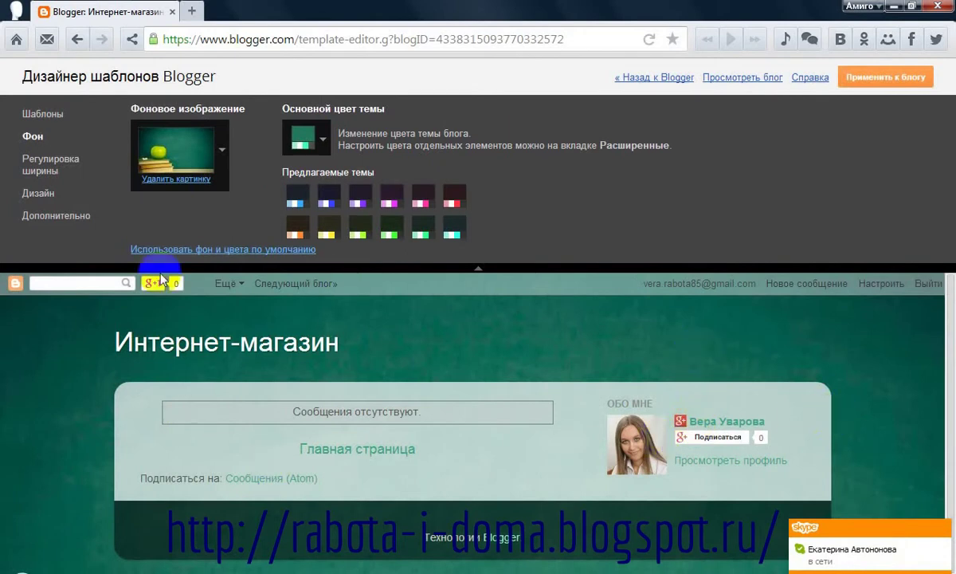
# Widen the whole blog to slightly under 1260 pixels and set the right sidebar's width to 280 pixels
pyautogui.click(57, 167)
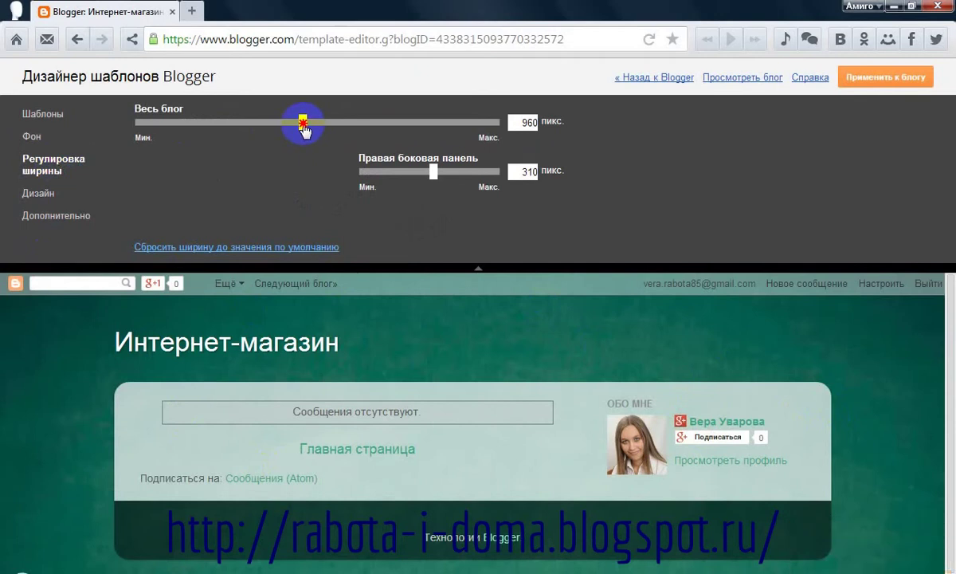
pyautogui.moveTo(305, 127); pyautogui.dragTo(433, 131)
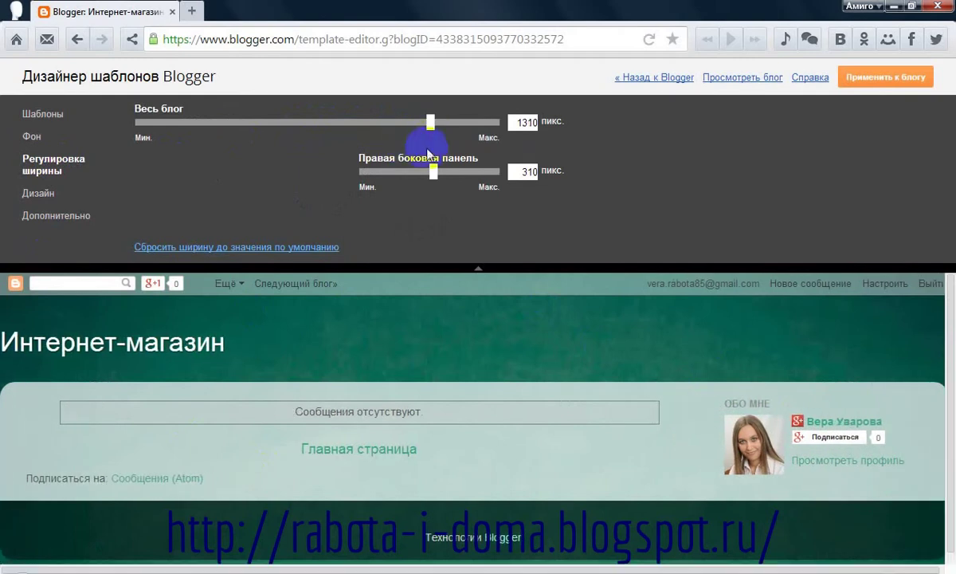
pyautogui.click(428, 121)
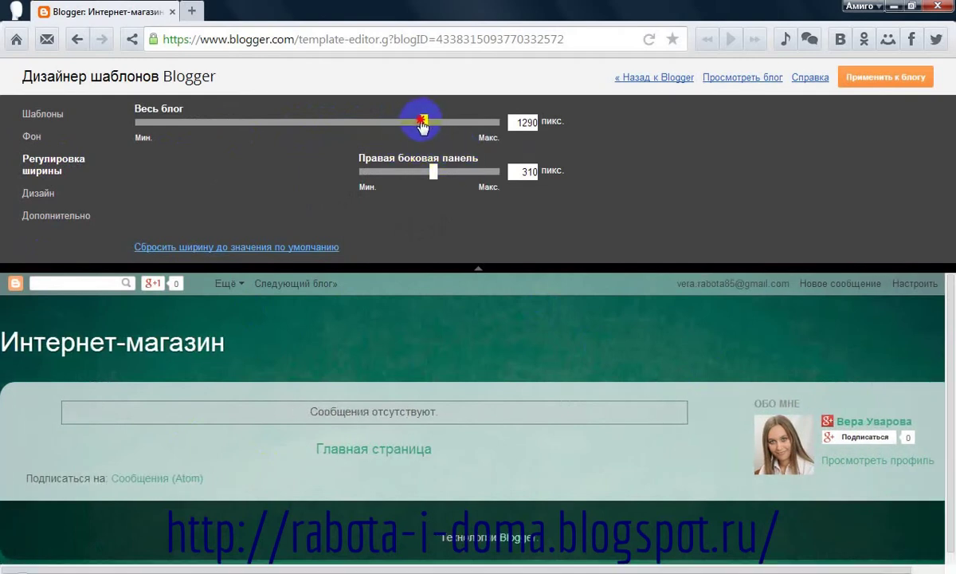
pyautogui.moveTo(422, 125); pyautogui.dragTo(419, 128)
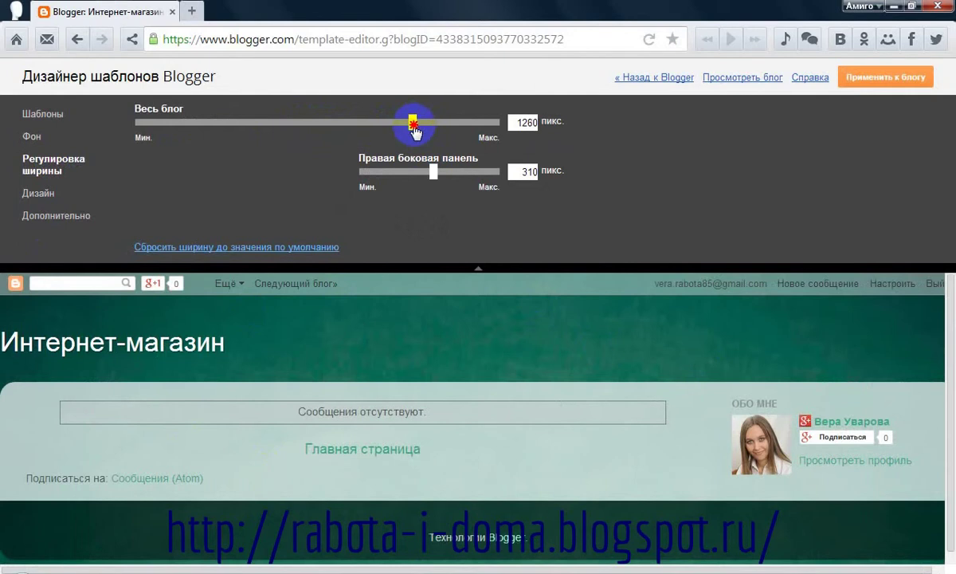
pyautogui.moveTo(434, 171)
pyautogui.mouseDown()
pyautogui.moveTo(460, 180)
pyautogui.moveTo(423, 185)
pyautogui.mouseUp()
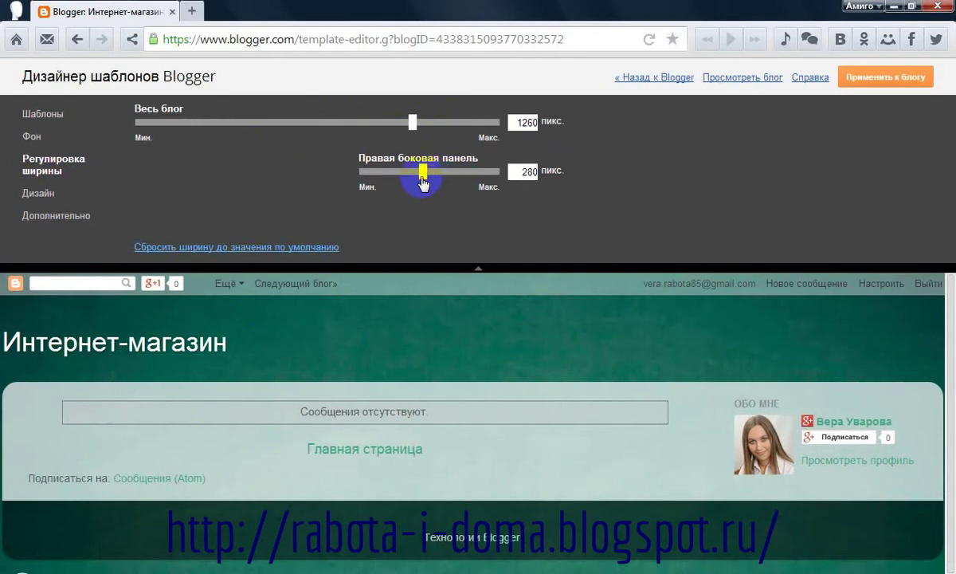
pyautogui.moveTo(412, 126); pyautogui.dragTo(401, 128)
# Set the blog's main body layout to a single column without sidebars and check the layout preview
pyautogui.click(31, 195)
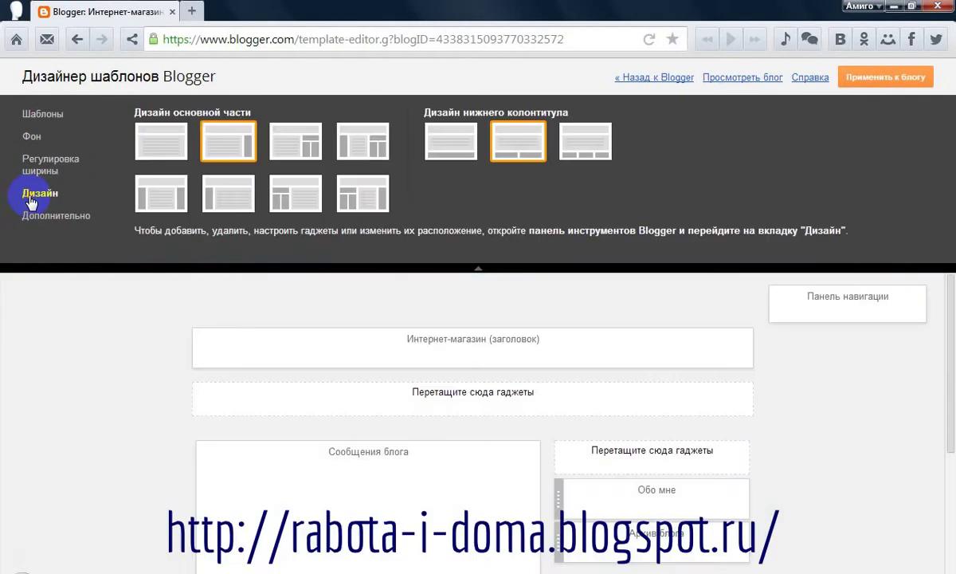
pyautogui.click(140, 141)
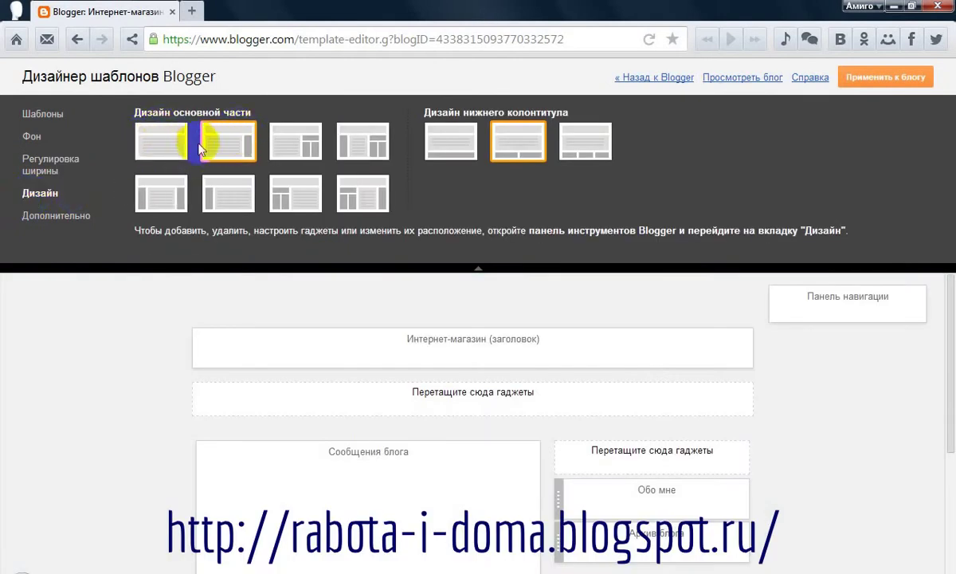
pyautogui.click(158, 143)
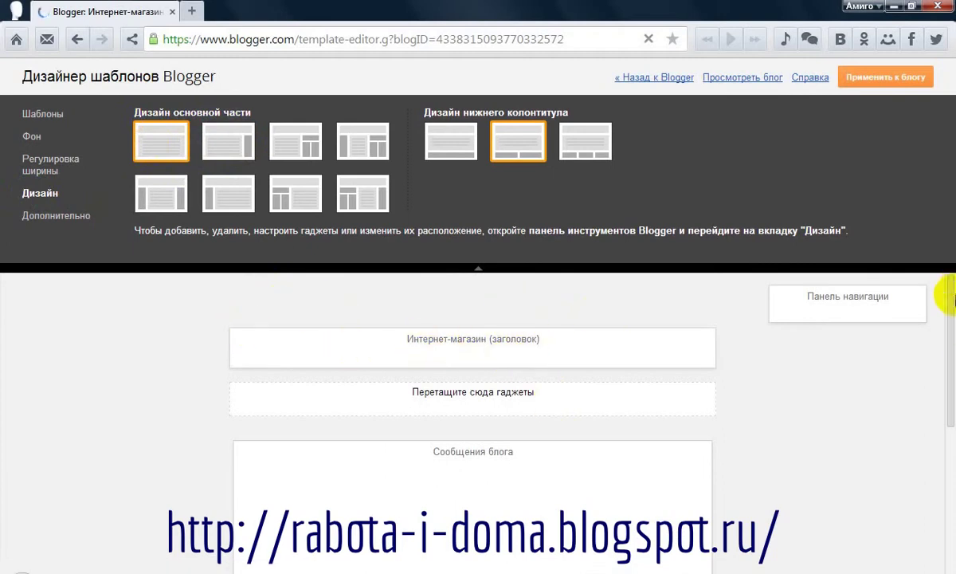
pyautogui.moveTo(954, 301); pyautogui.dragTo(948, 327)
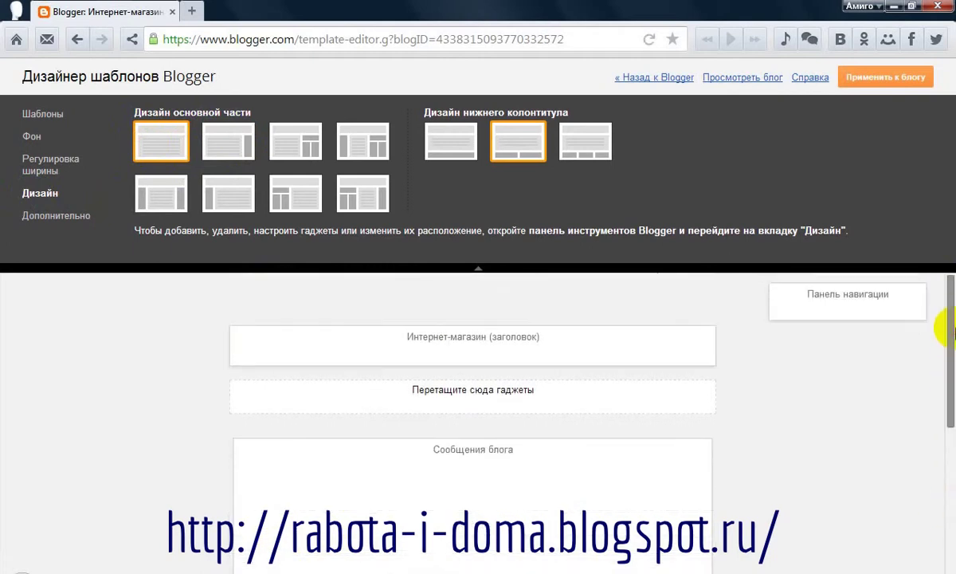
# Set the blog title's text color to #54fcc7 in the advanced template settings
pyautogui.click(56, 223)
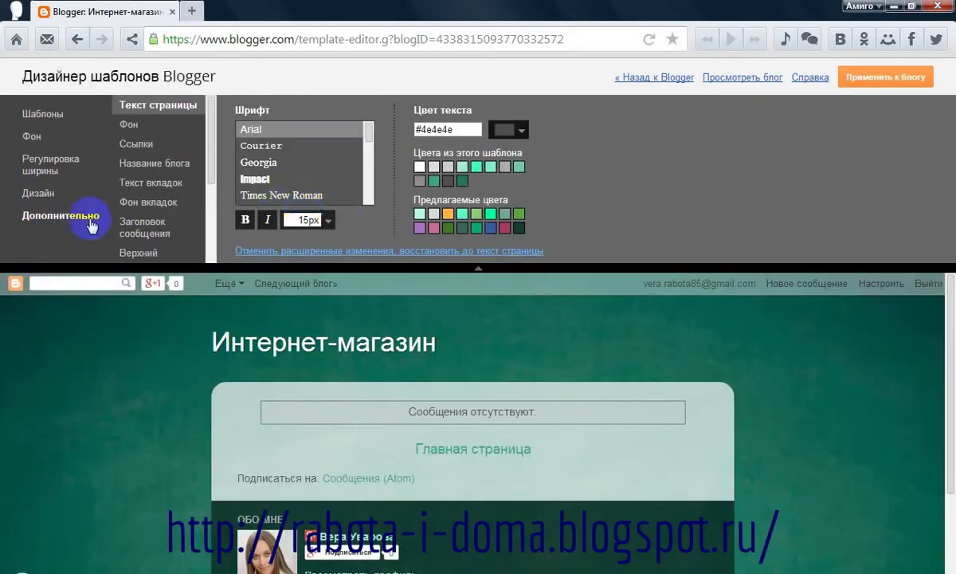
pyautogui.click(54, 203)
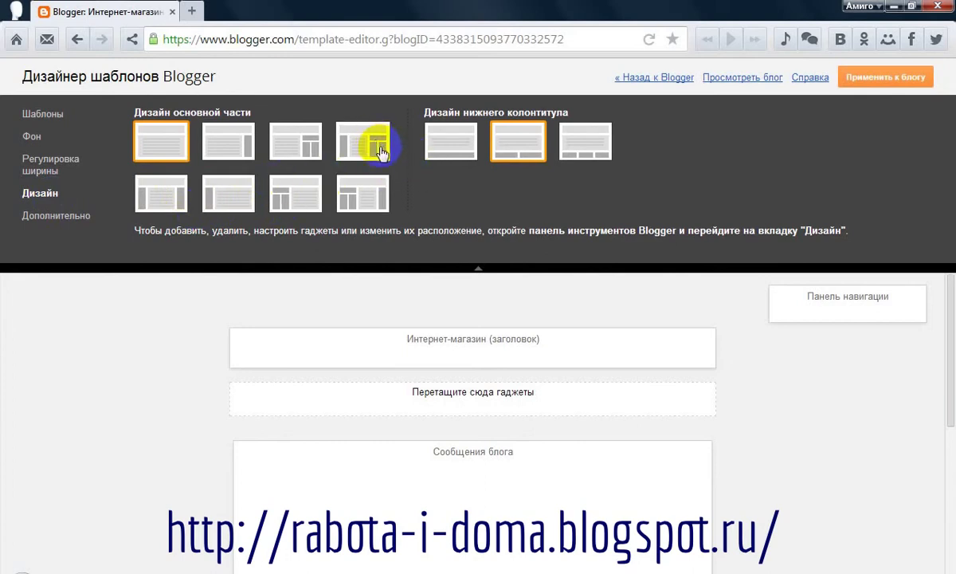
pyautogui.click(30, 223)
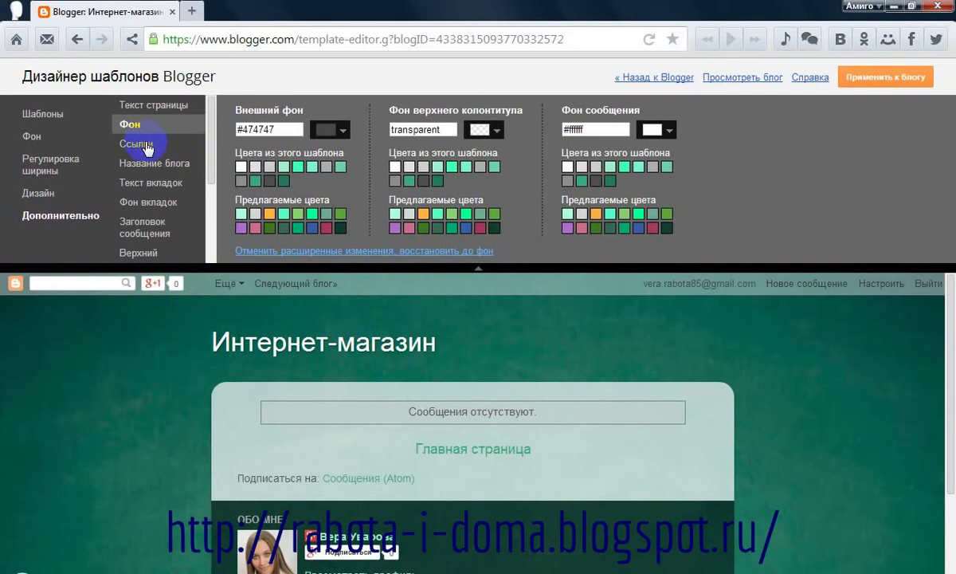
pyautogui.click(146, 145)
pyautogui.click(153, 162)
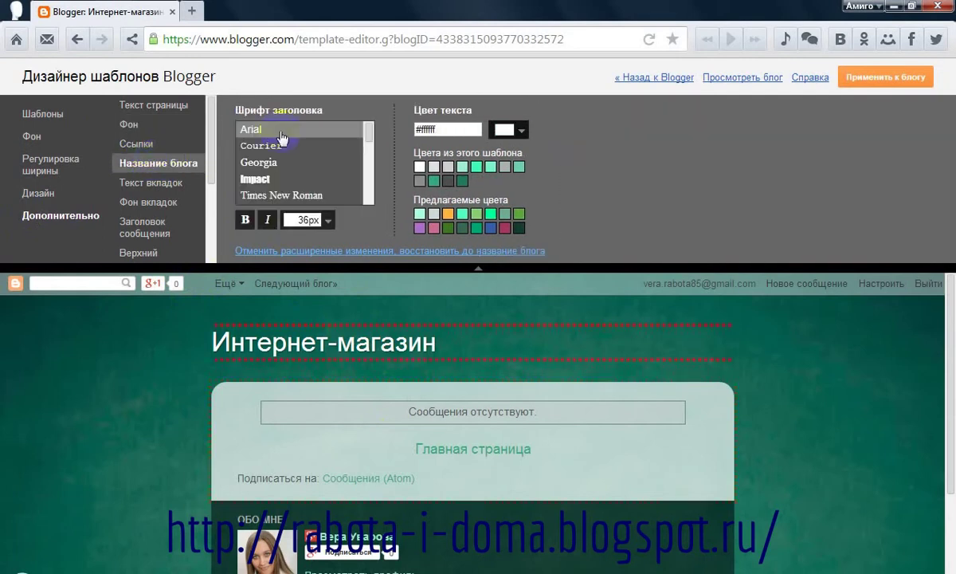
pyautogui.click(519, 228)
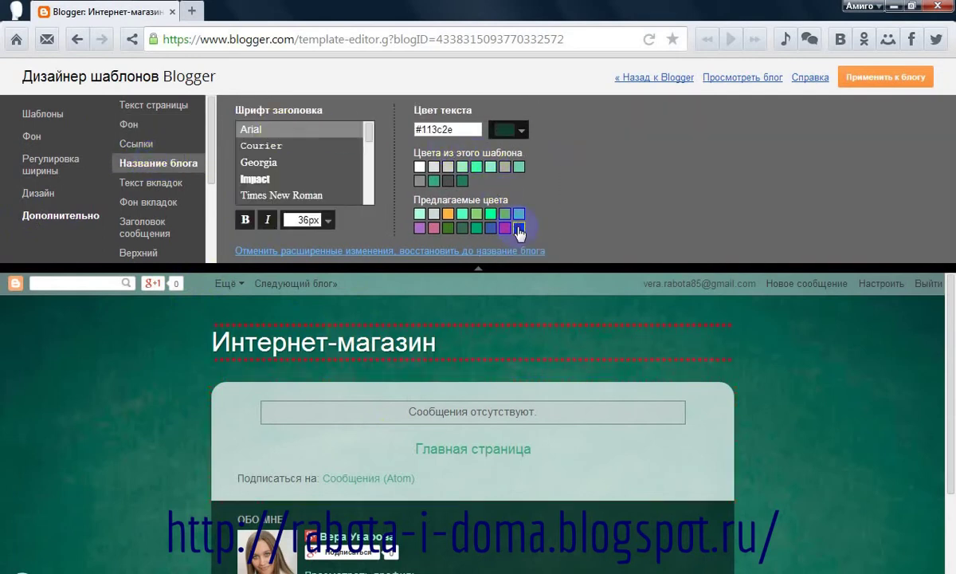
pyautogui.click(465, 214)
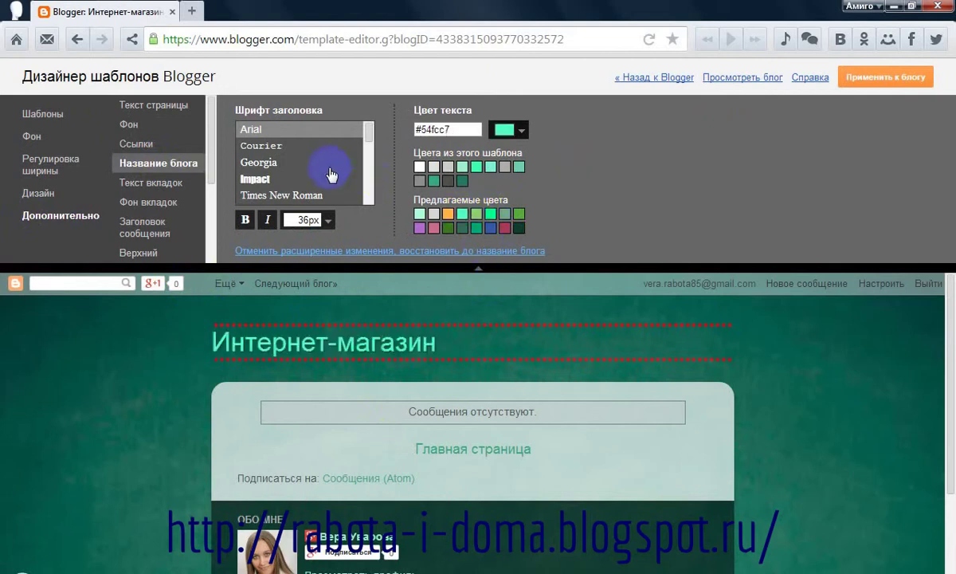
# Enlarge the blog title's font, trying 42 px and settling on 70 px
pyautogui.click(329, 222)
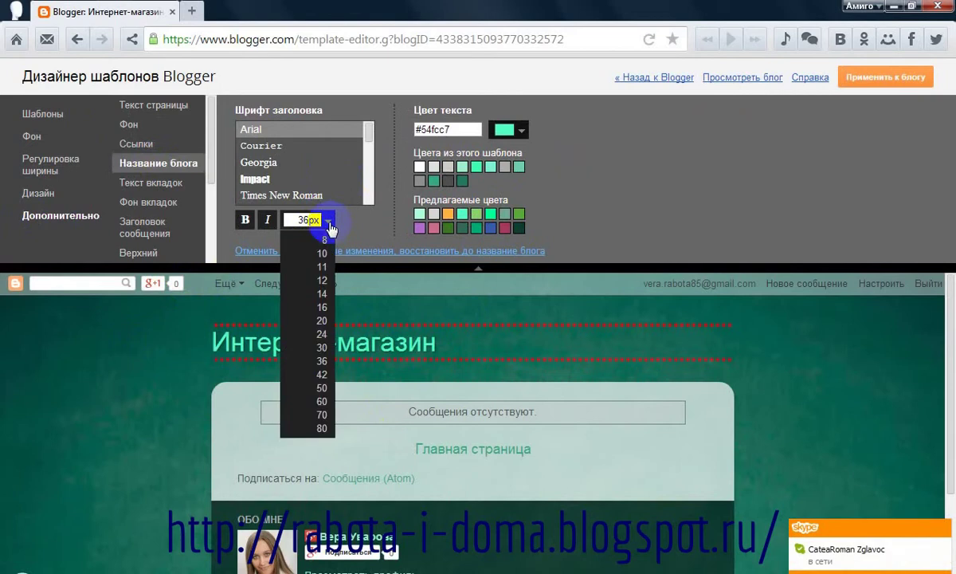
pyautogui.click(323, 382)
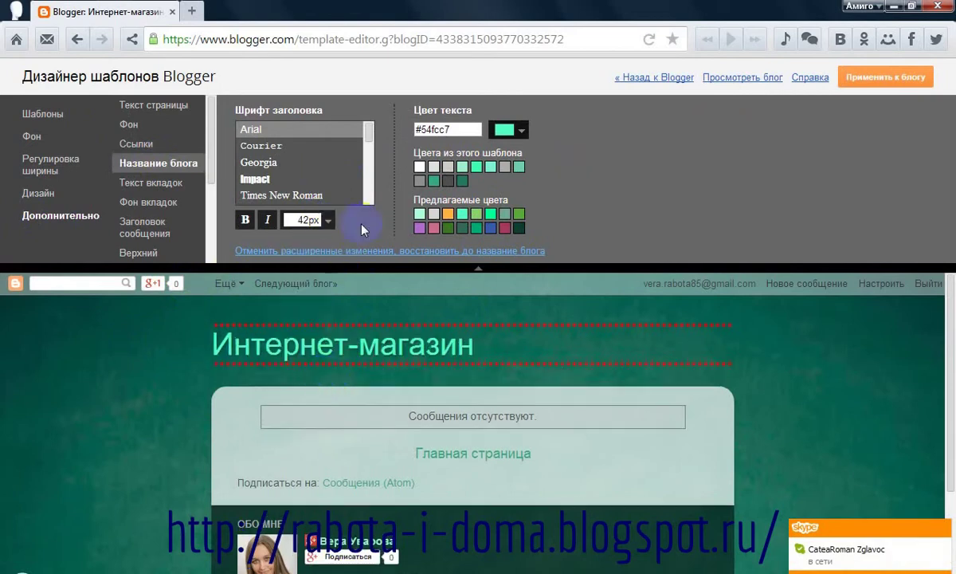
pyautogui.click(317, 219)
pyautogui.click(331, 223)
pyautogui.click(329, 403)
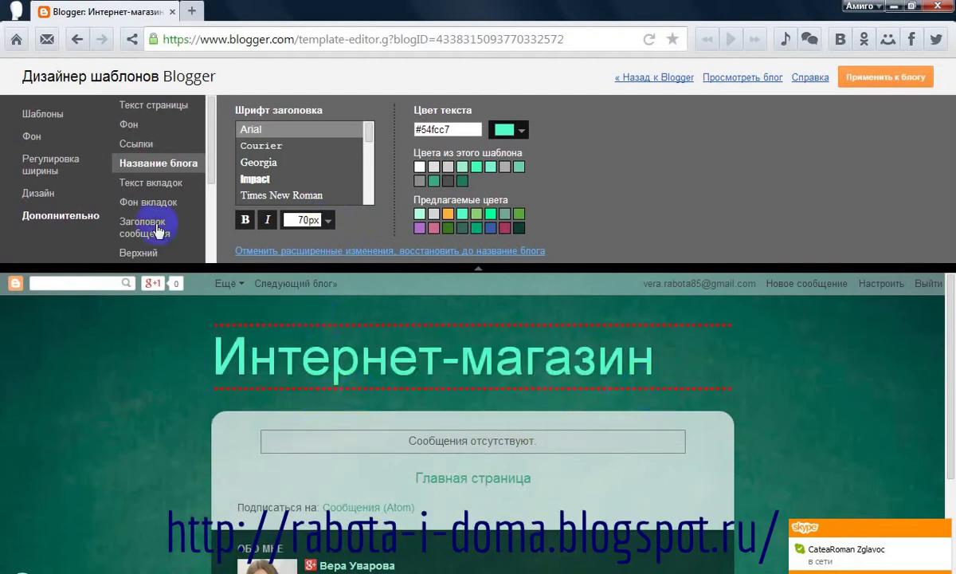
# Set the whole blog's width to 1210 pixels and apply the customized template, returning to the Blogger dashboard
pyautogui.click(28, 137)
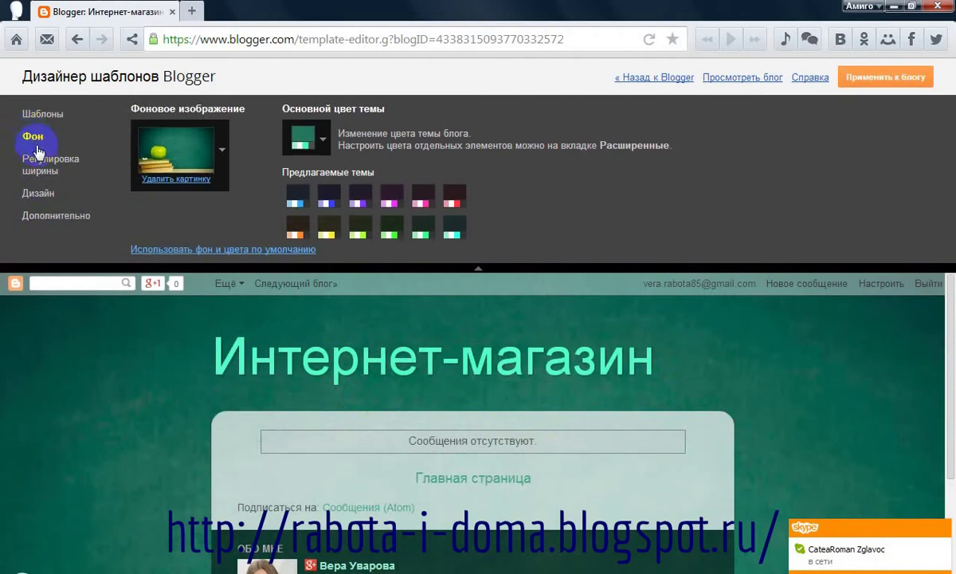
pyautogui.click(44, 162)
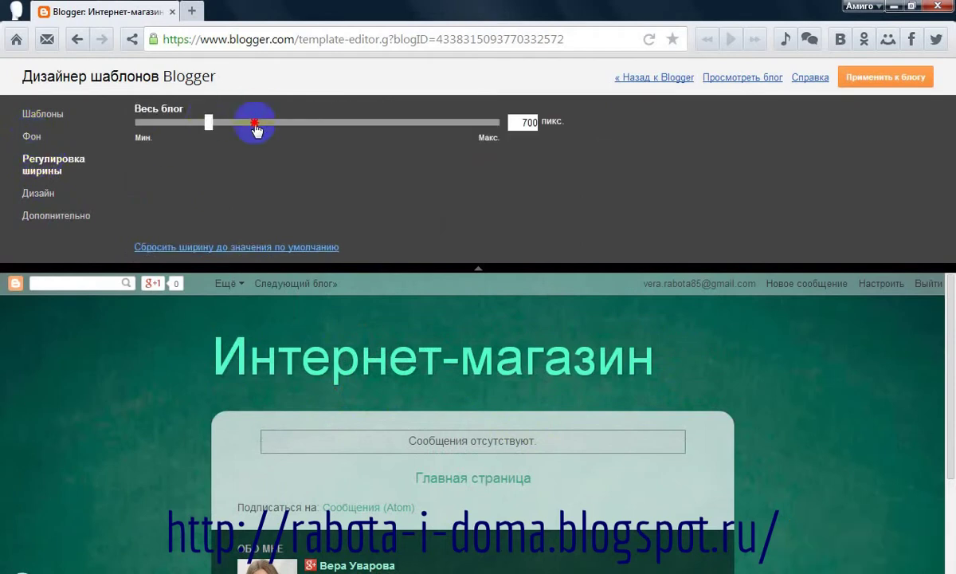
pyautogui.moveTo(303, 129); pyautogui.dragTo(424, 135)
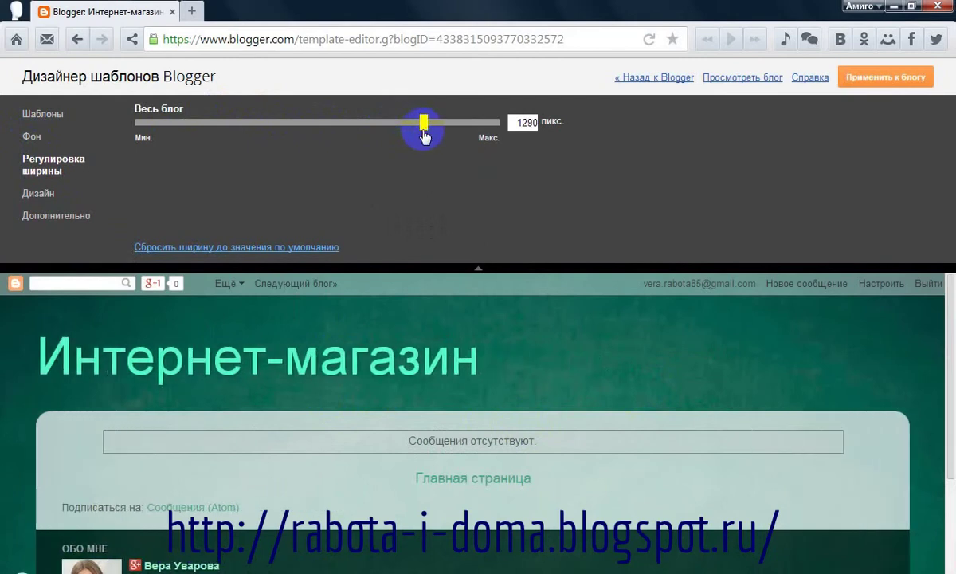
pyautogui.click(425, 124)
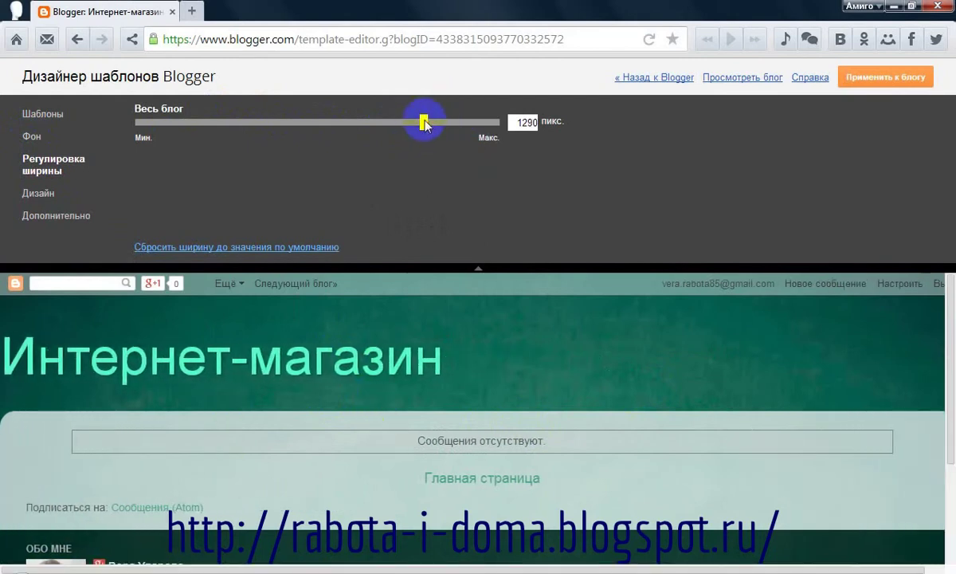
pyautogui.moveTo(417, 124); pyautogui.dragTo(396, 133)
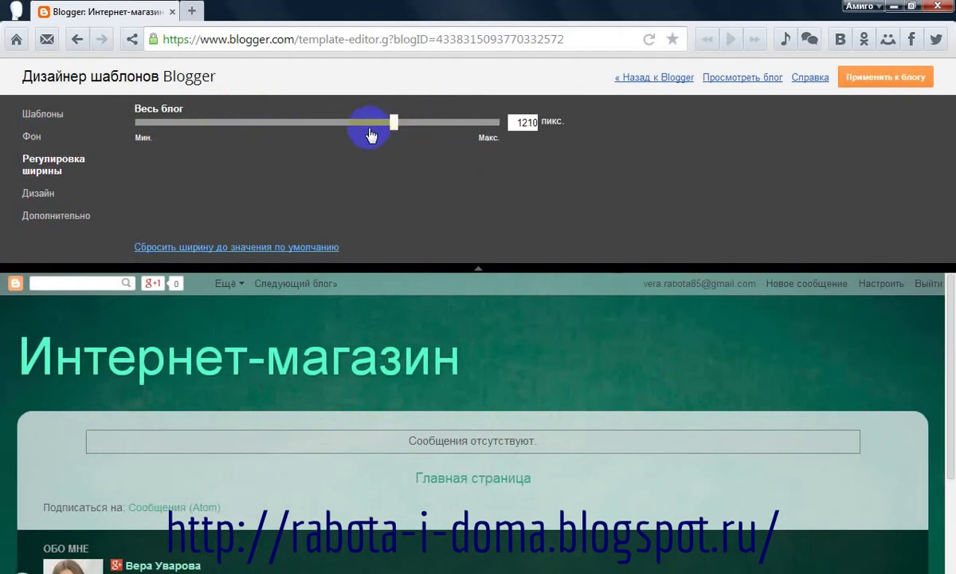
pyautogui.click(860, 90)
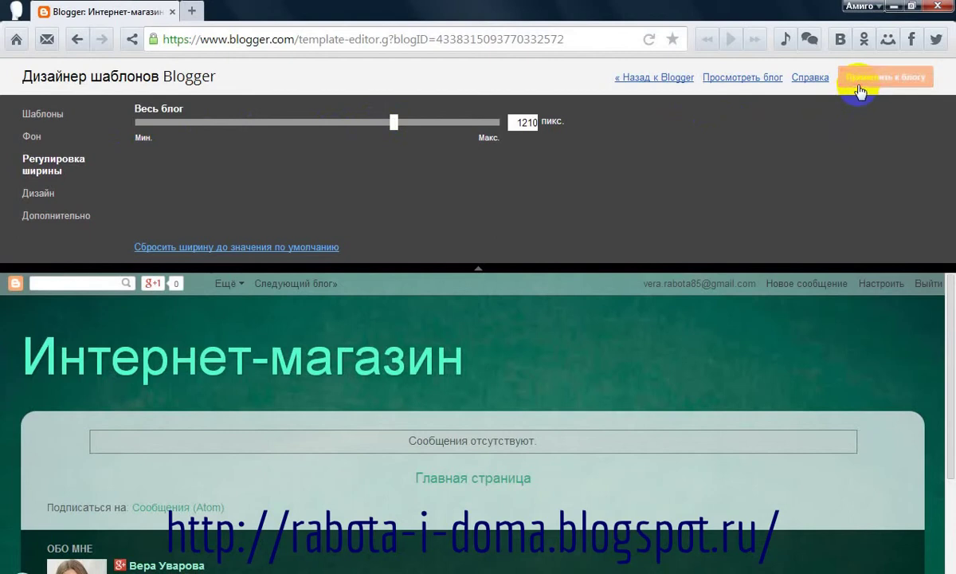
pyautogui.click(673, 79)
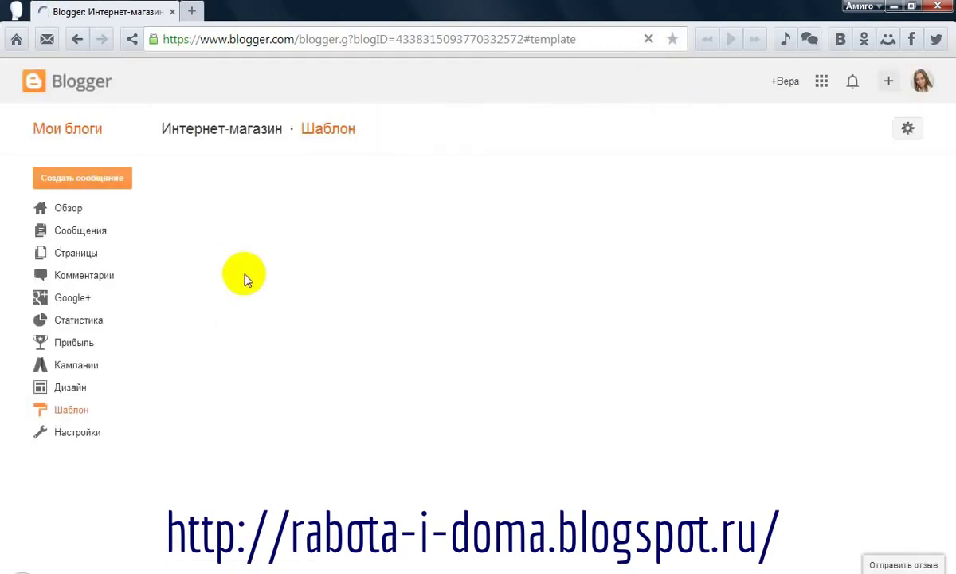
# Open the blog's layout page and look through the basic gadgets that can be added below the header
pyautogui.click(57, 394)
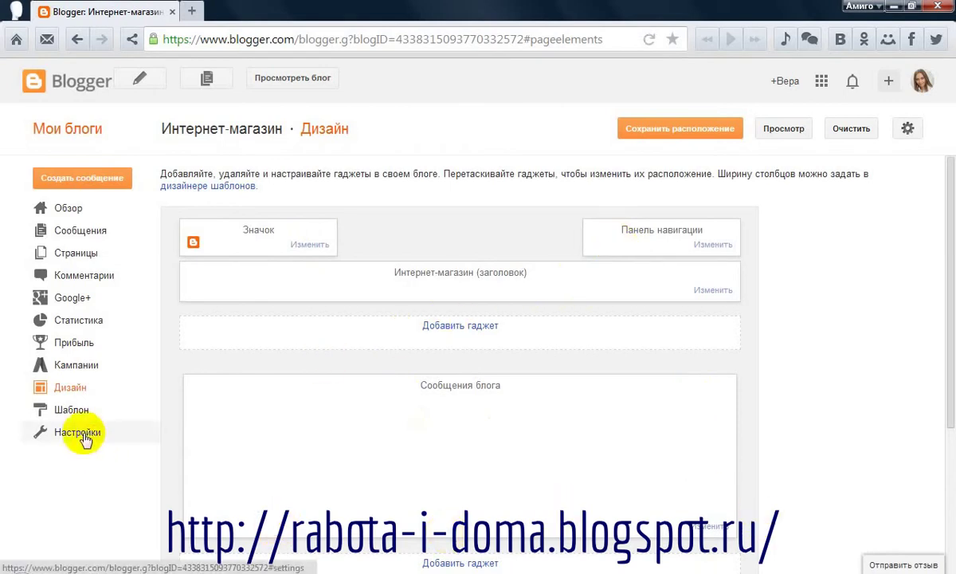
pyautogui.click(468, 325)
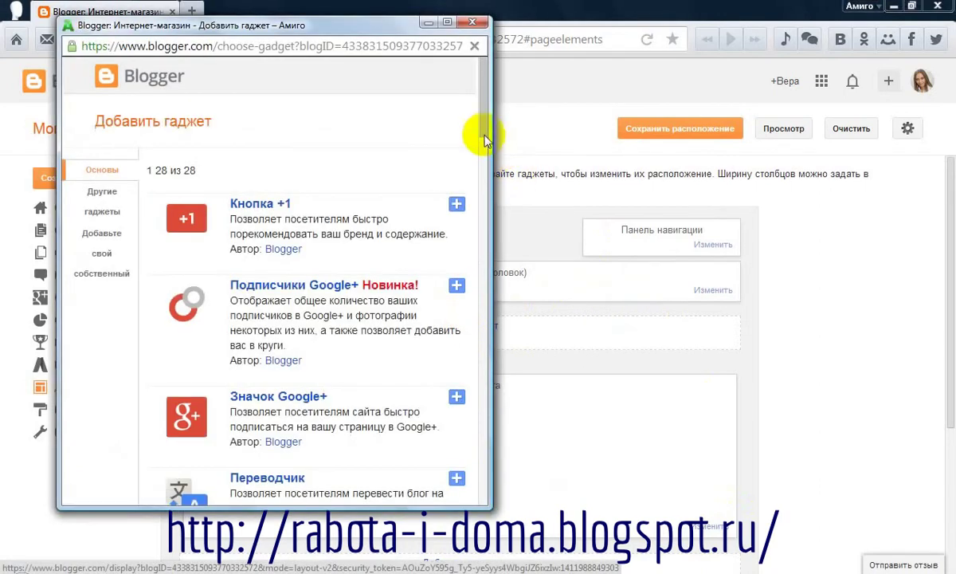
pyautogui.scroll(-20, 484, 378)
pyautogui.scroll(-5, 481, 502)
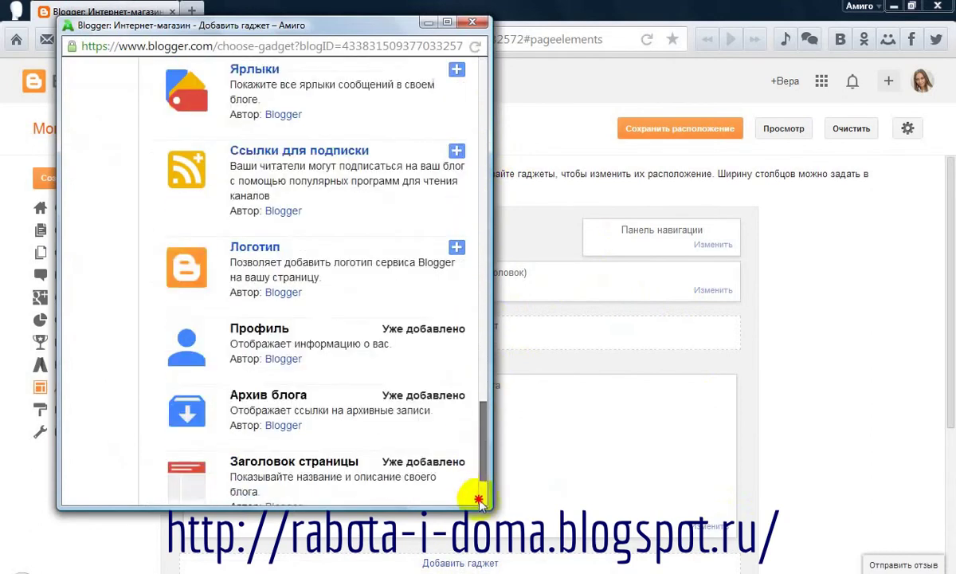
pyautogui.moveTo(480, 499); pyautogui.dragTo(476, 20)
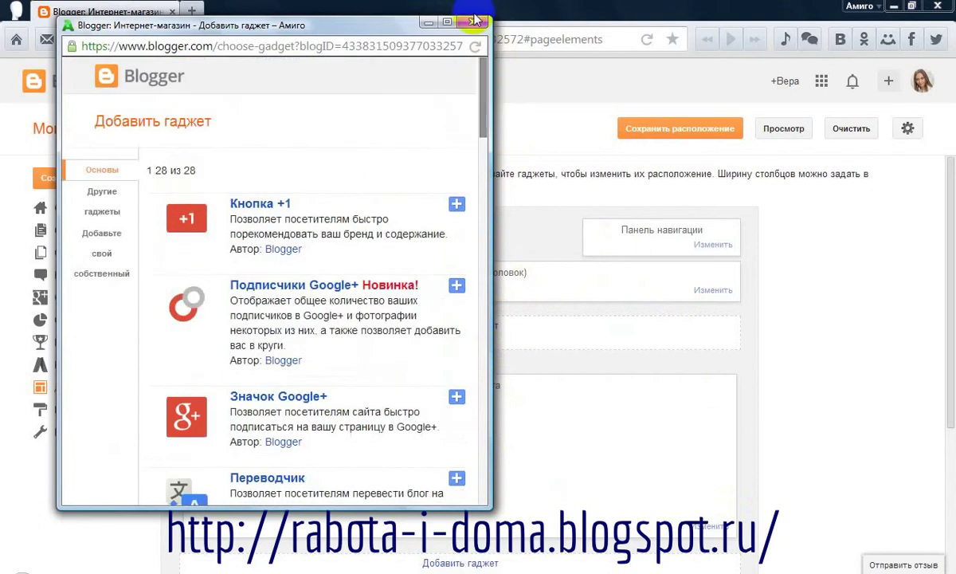
pyautogui.click(473, 19)
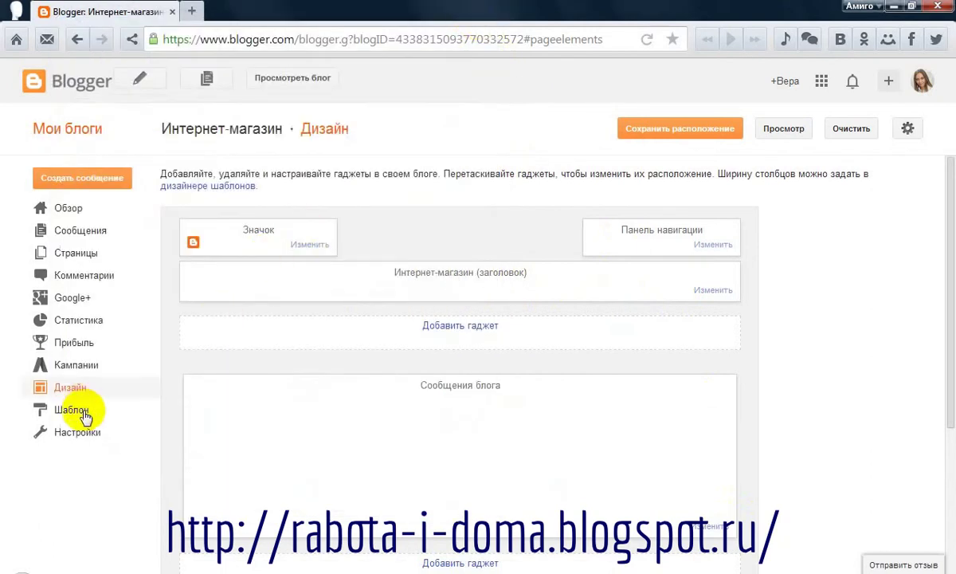
# Change the blog's address in the basic settings by adding 7 at its beginning, and save it
pyautogui.click(80, 435)
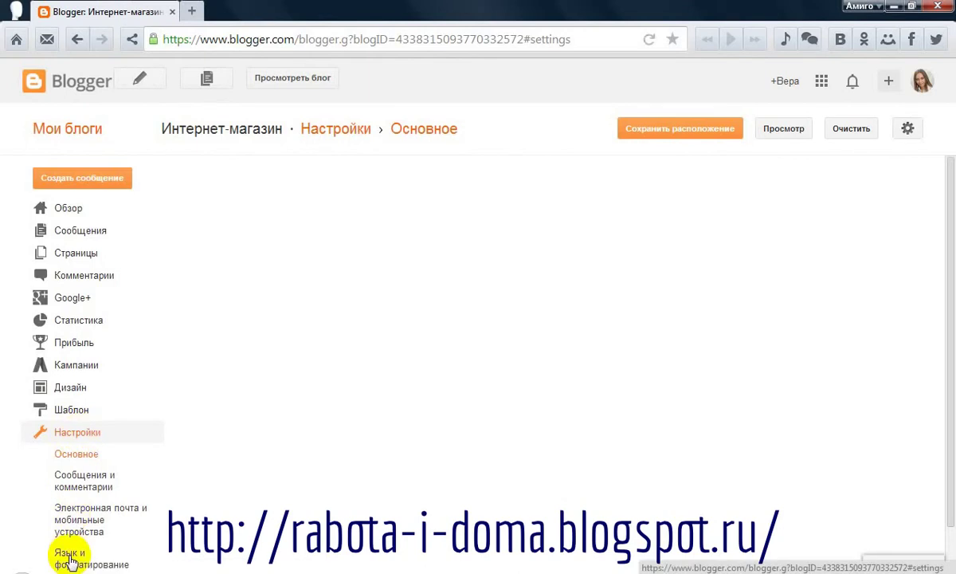
pyautogui.scroll(-2, 72, 561)
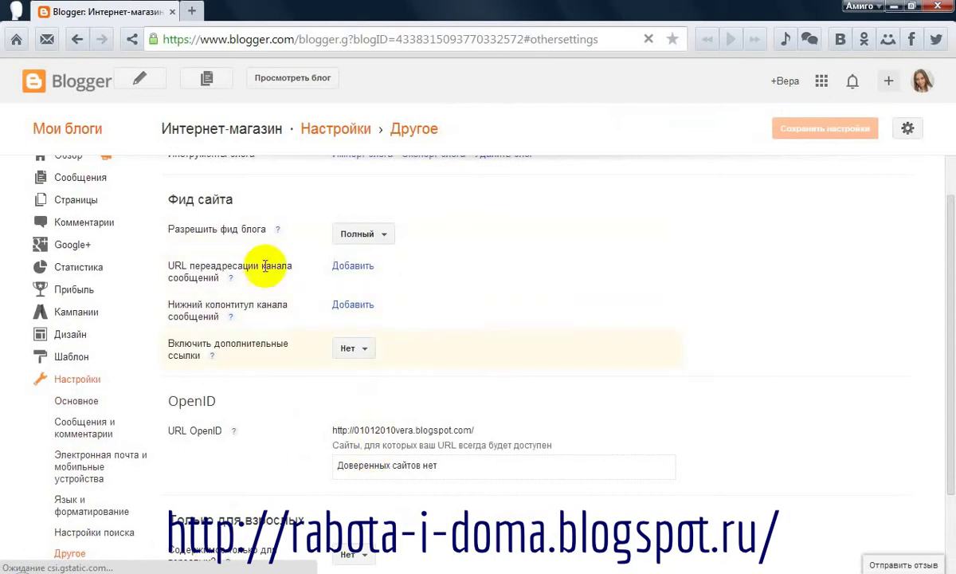
pyautogui.click(73, 403)
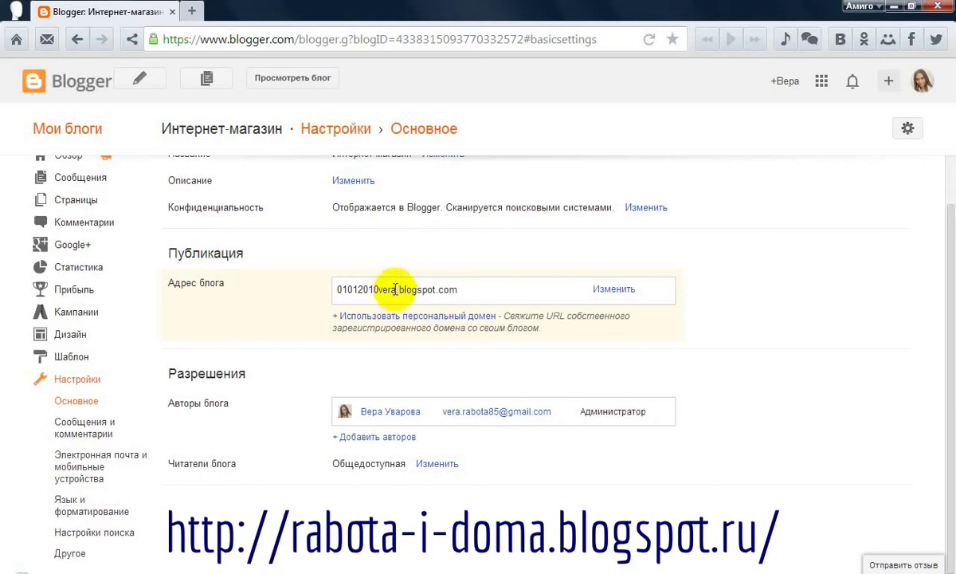
pyautogui.click(604, 290)
pyautogui.click(388, 287)
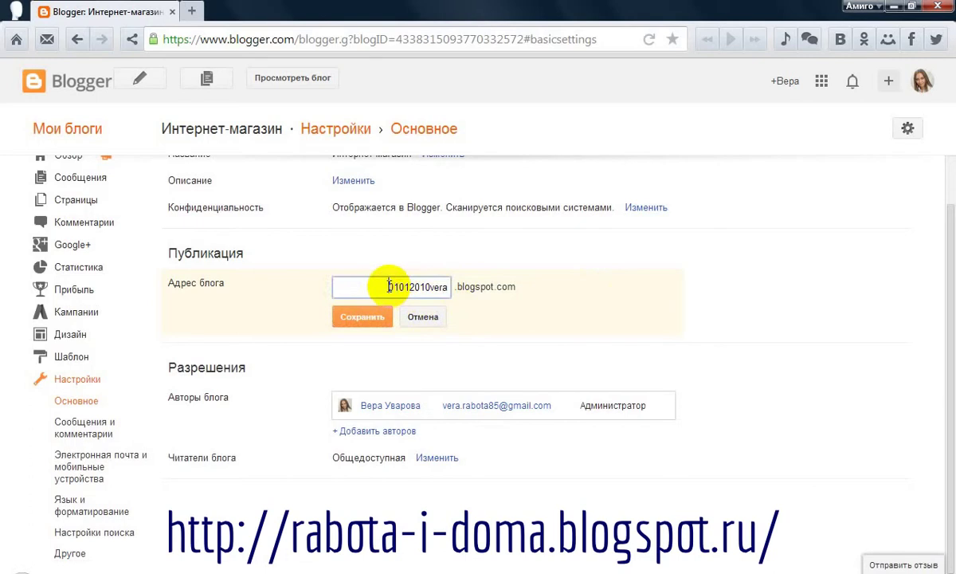
pyautogui.write('7')
pyautogui.click(384, 323)
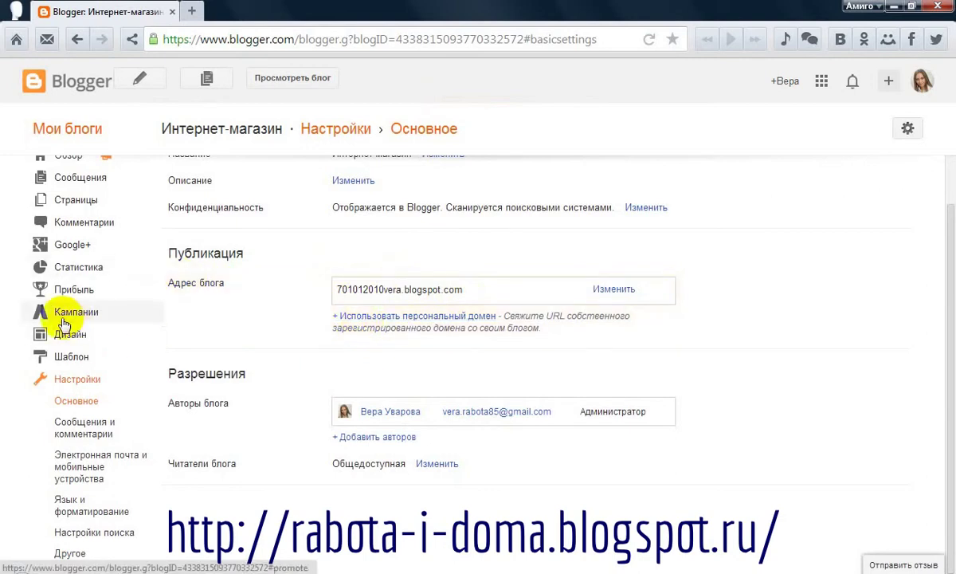
# View the live blog and open the new post editor from its navigation bar
pyautogui.scroll(1, 64, 323)
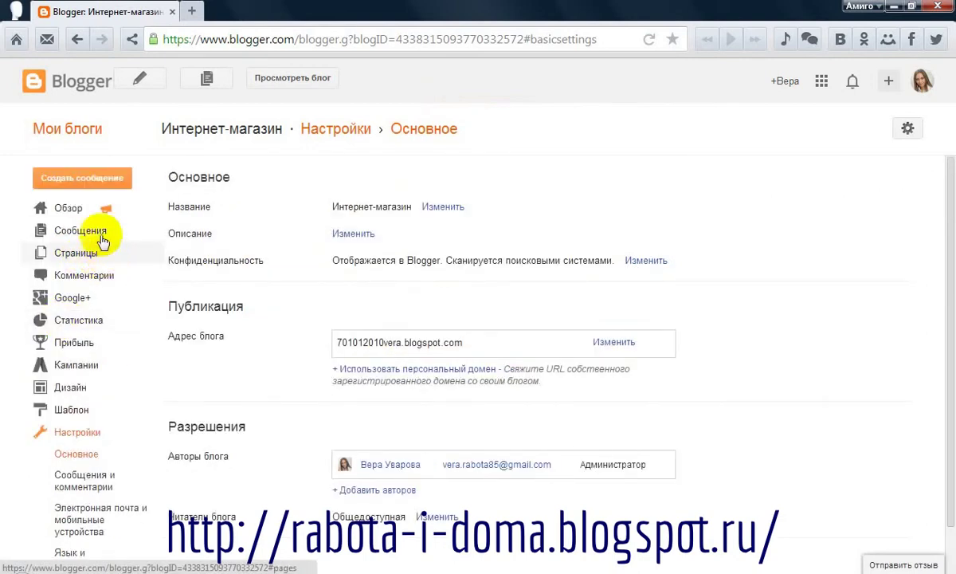
pyautogui.click(276, 76)
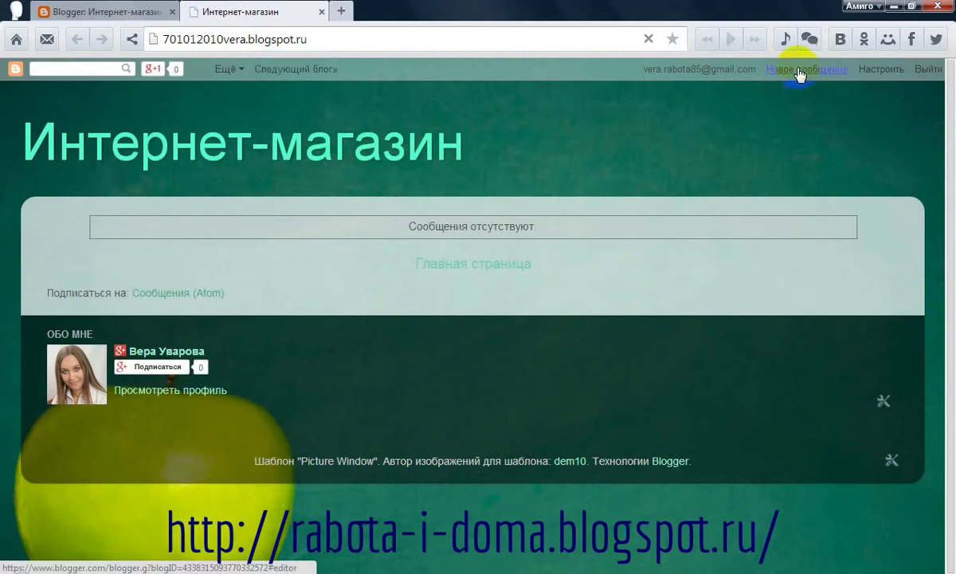
pyautogui.click(800, 70)
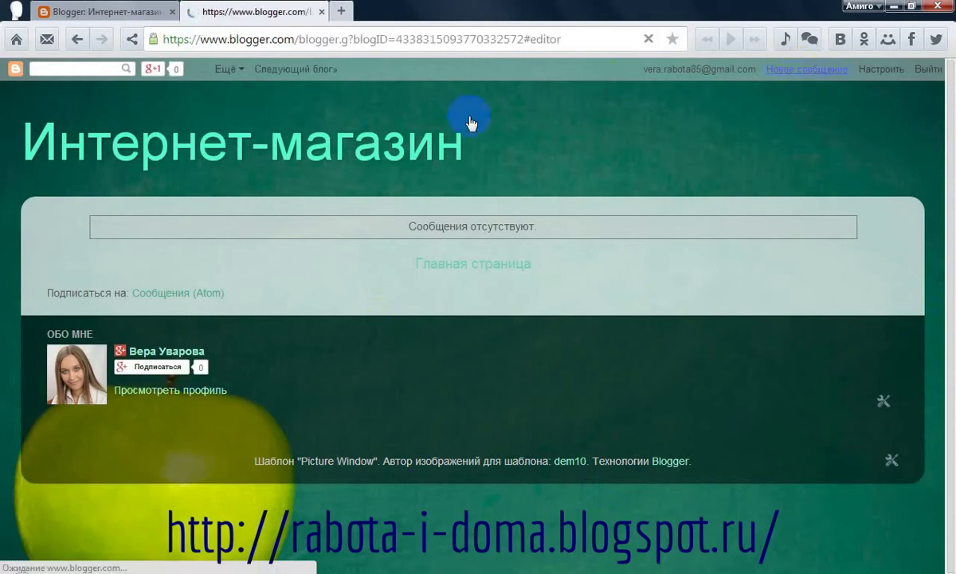
# Go back to the blog's settings page in the other tab and open the list of all posts
pyautogui.click(112, 8)
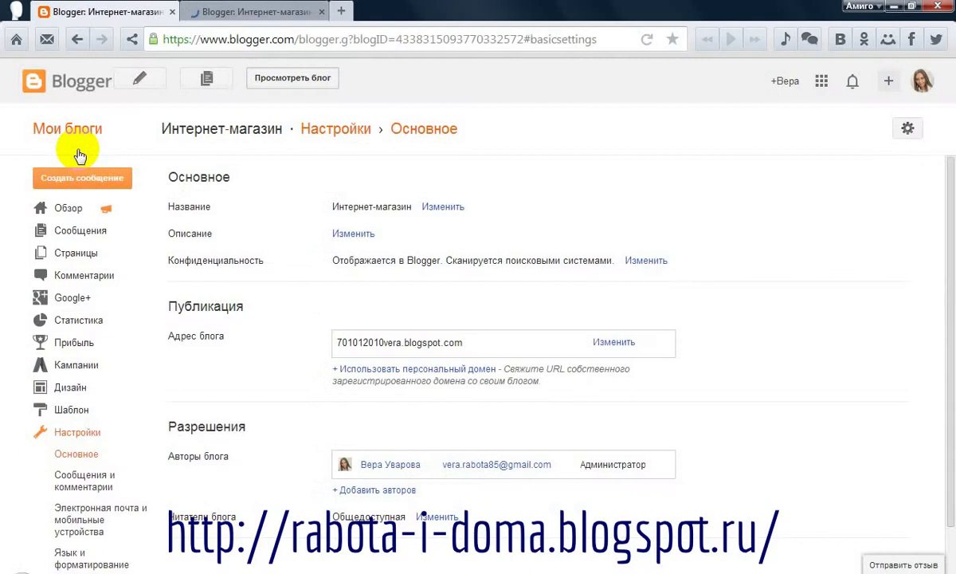
pyautogui.click(68, 228)
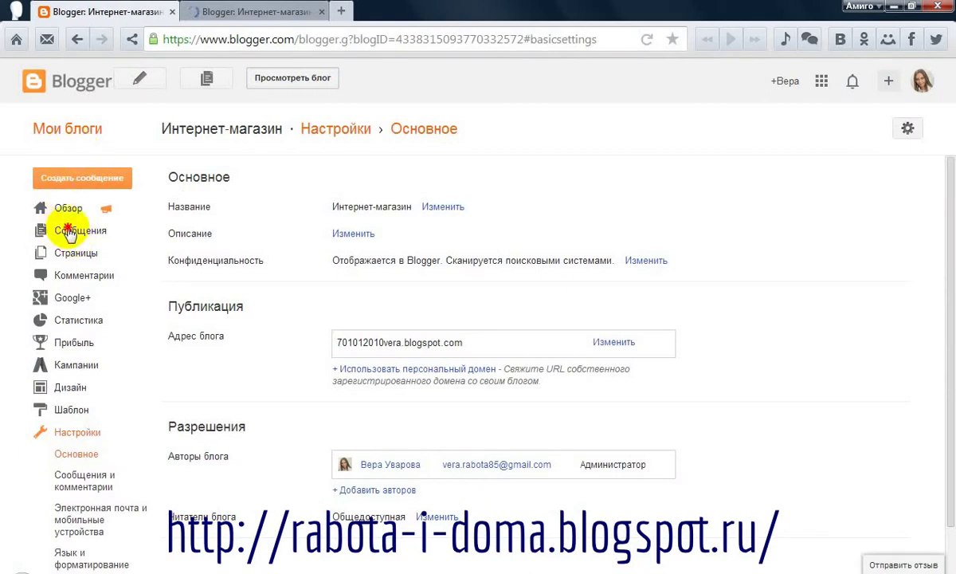
pyautogui.click(68, 231)
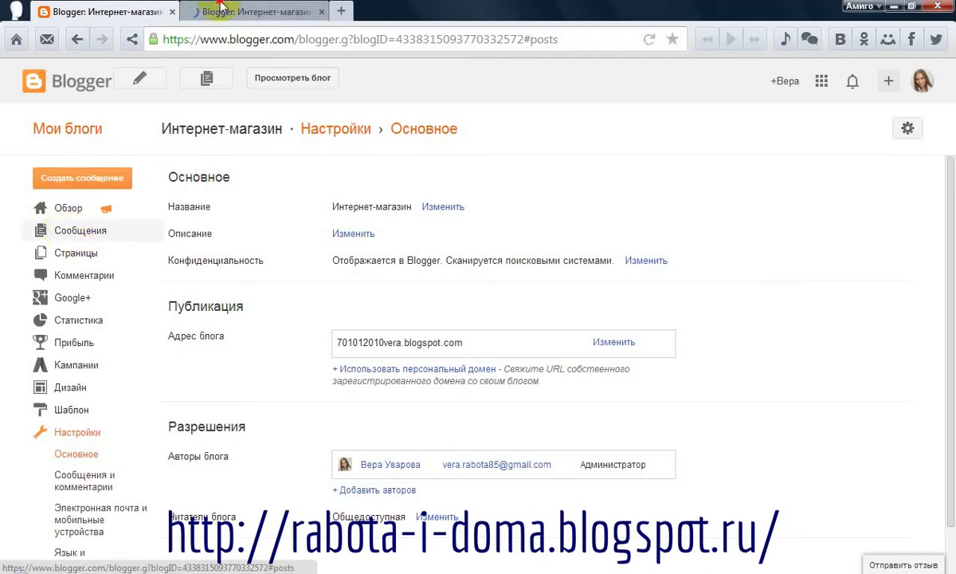
pyautogui.click(247, 15)
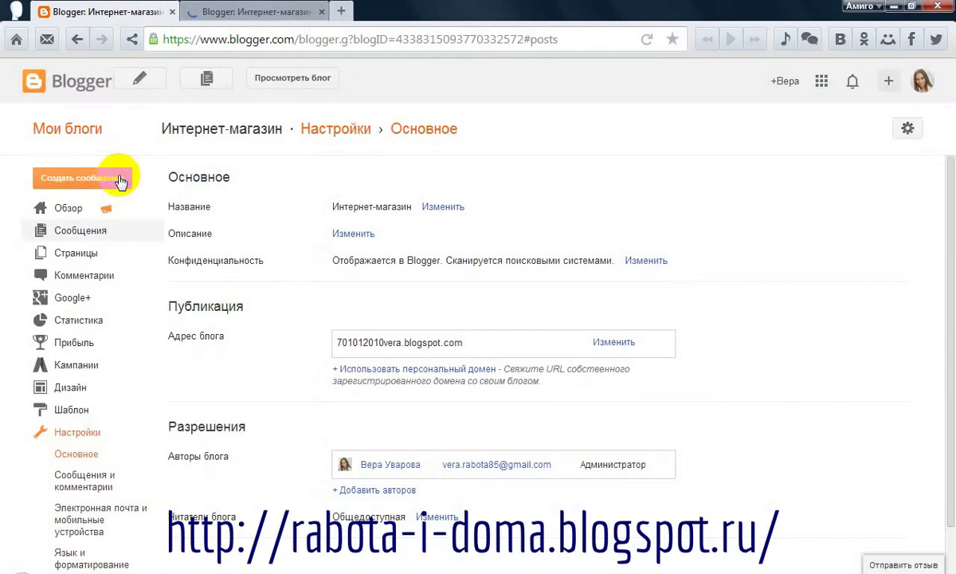
pyautogui.click(89, 231)
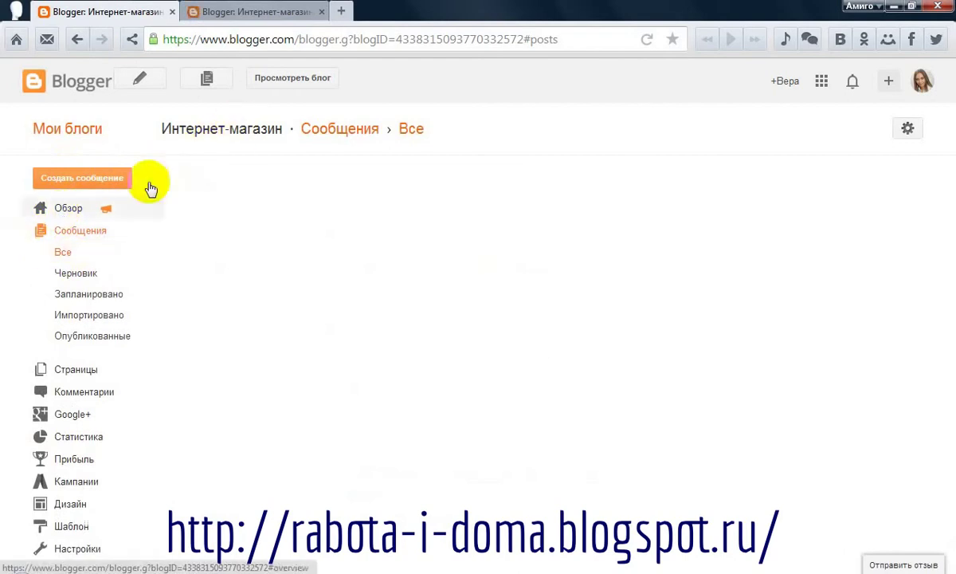
pyautogui.click(80, 236)
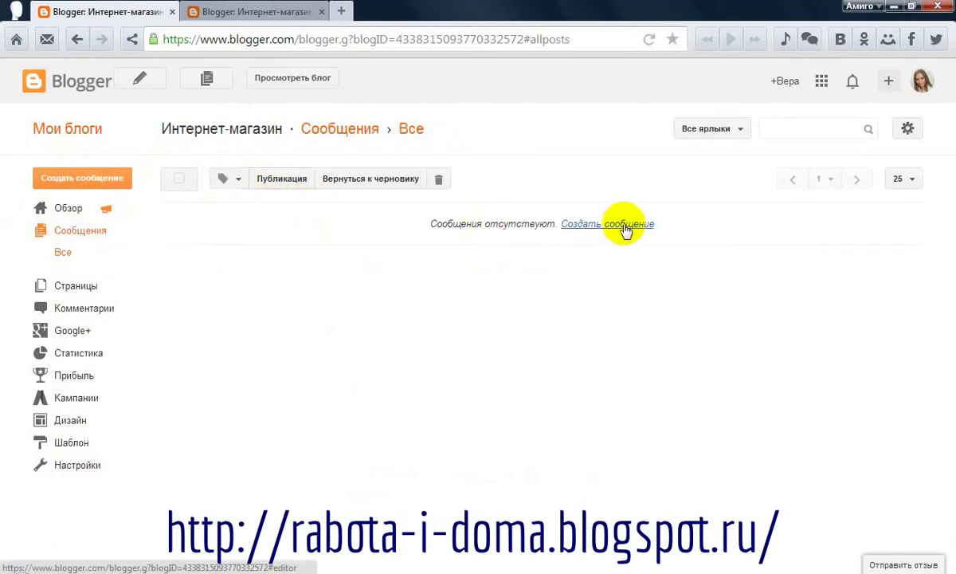
# Open the new post editor and title the post "Мое предложение!"
pyautogui.click(625, 227)
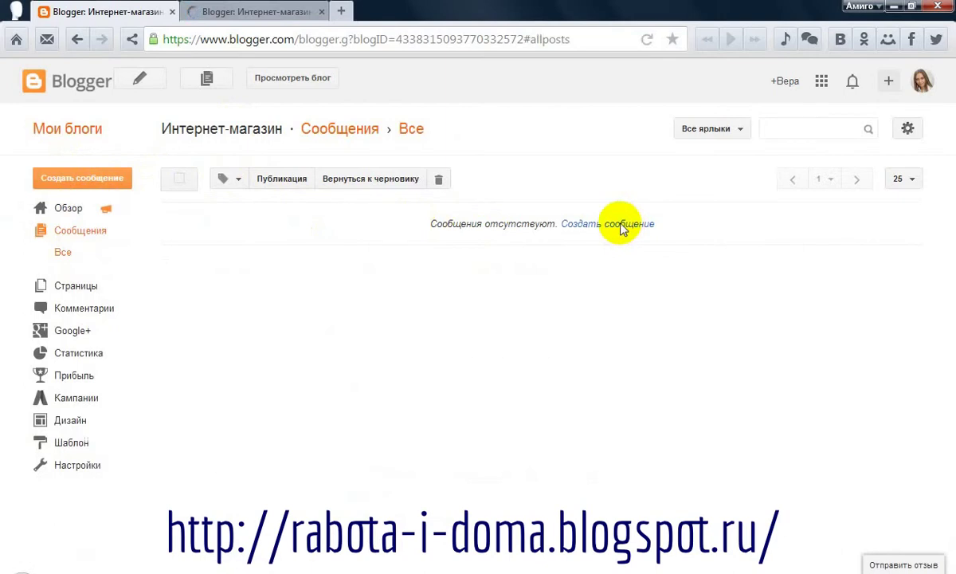
pyautogui.click(243, 16)
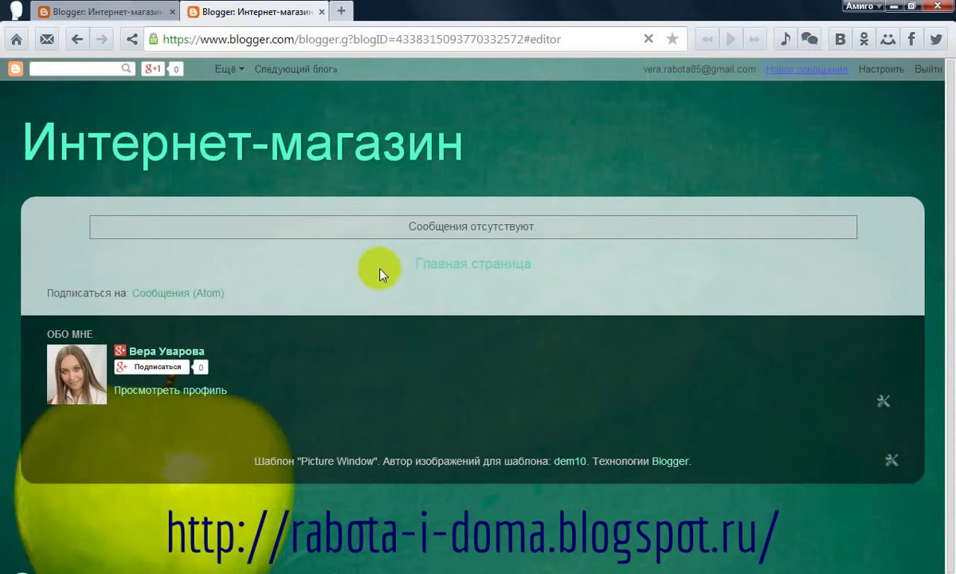
pyautogui.click(805, 70)
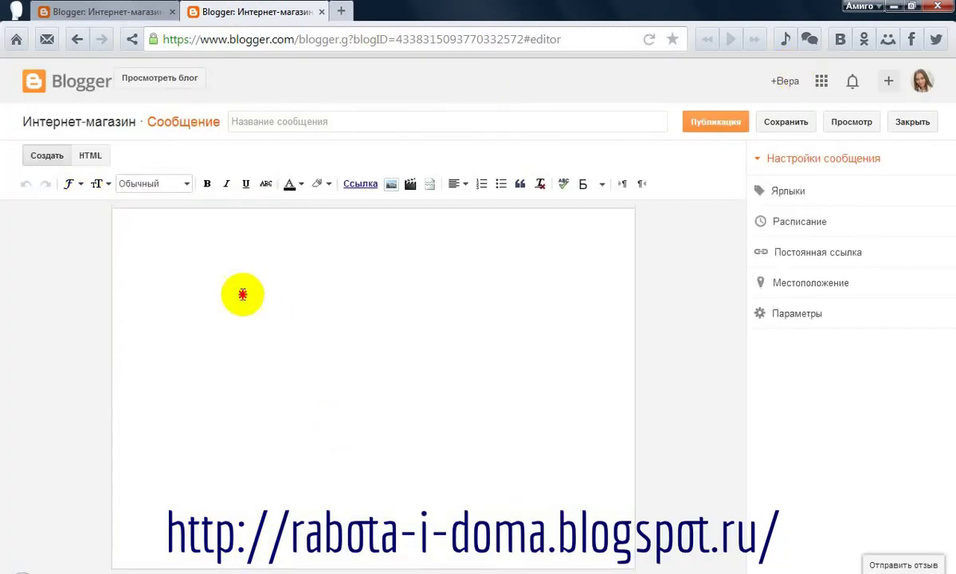
pyautogui.click(248, 126)
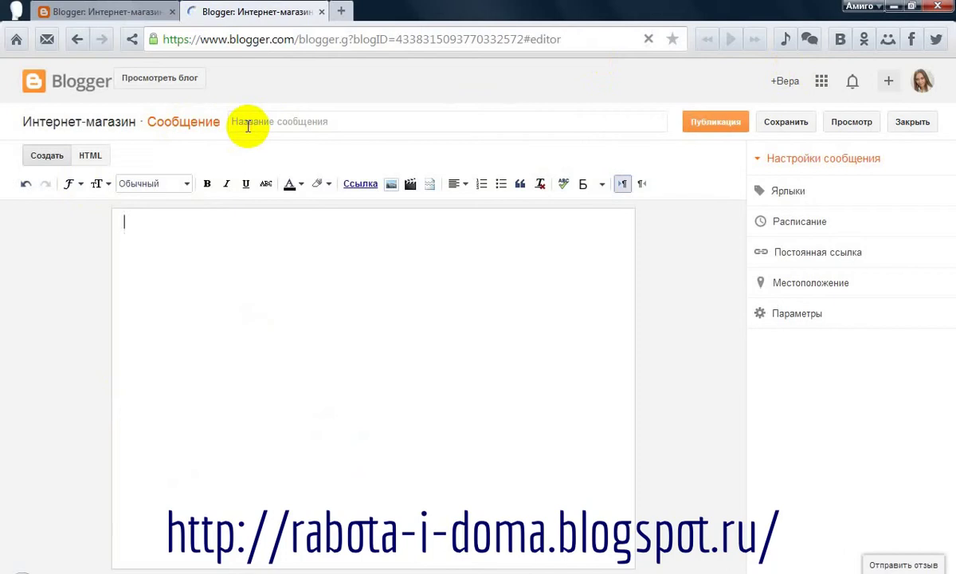
pyautogui.click(338, 122)
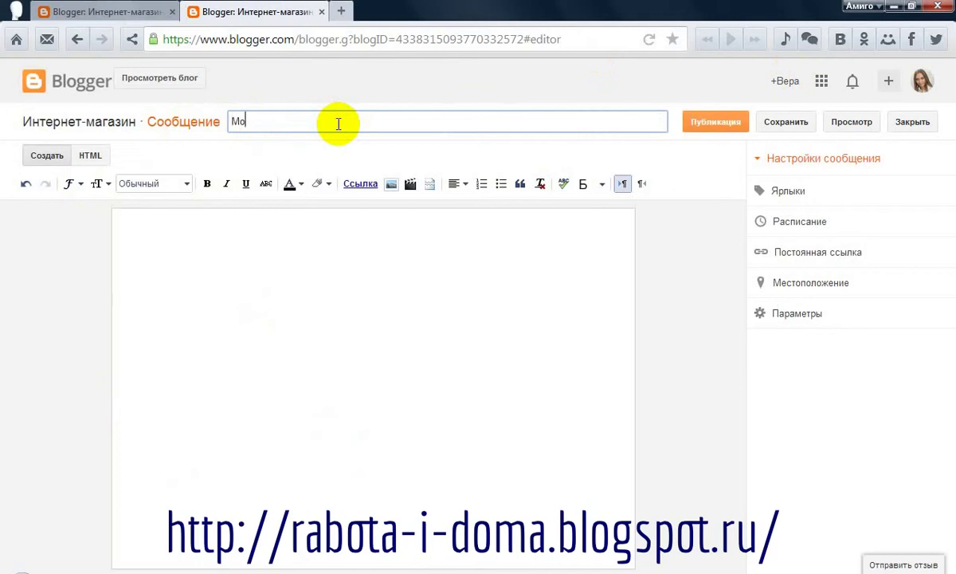
pyautogui.write('Мое предложение!')
# Write "Привет." in the post body and, on the next line, "Меня зовут" followed by the author's first name and an exclamation mark
pyautogui.click(267, 259)
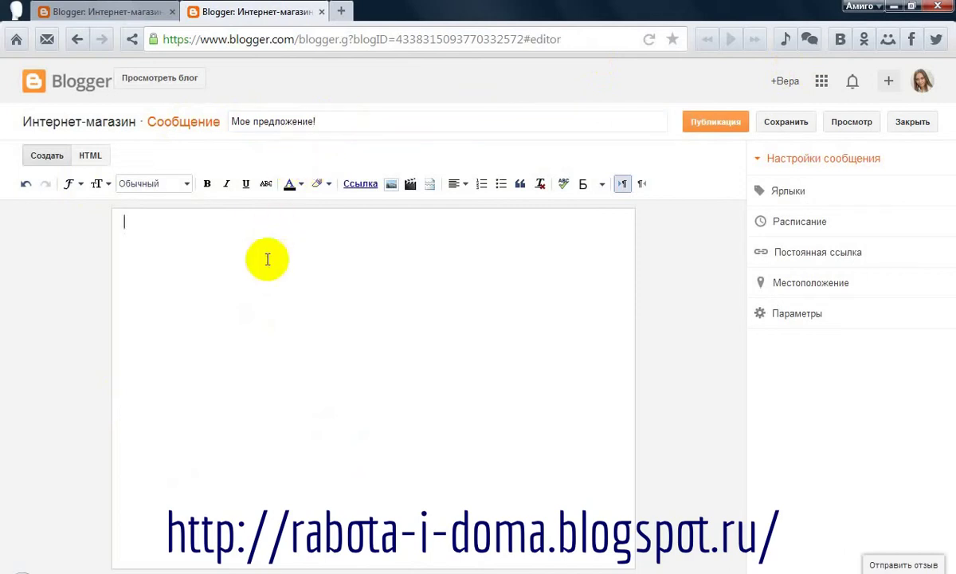
pyautogui.write('Привет. ')
pyautogui.write('Меня')
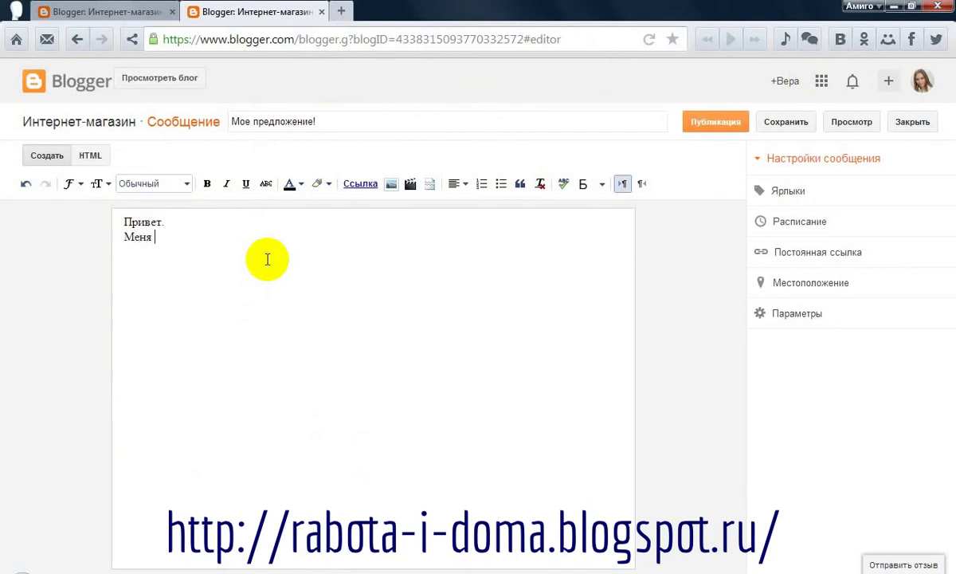
pyautogui.write(' зоавут Ве')
pyautogui.press('BackSpace')
pyautogui.press('BackSpace')
pyautogui.press('BackSpace')
pyautogui.press('BackSpace')
pyautogui.write('Вера!')
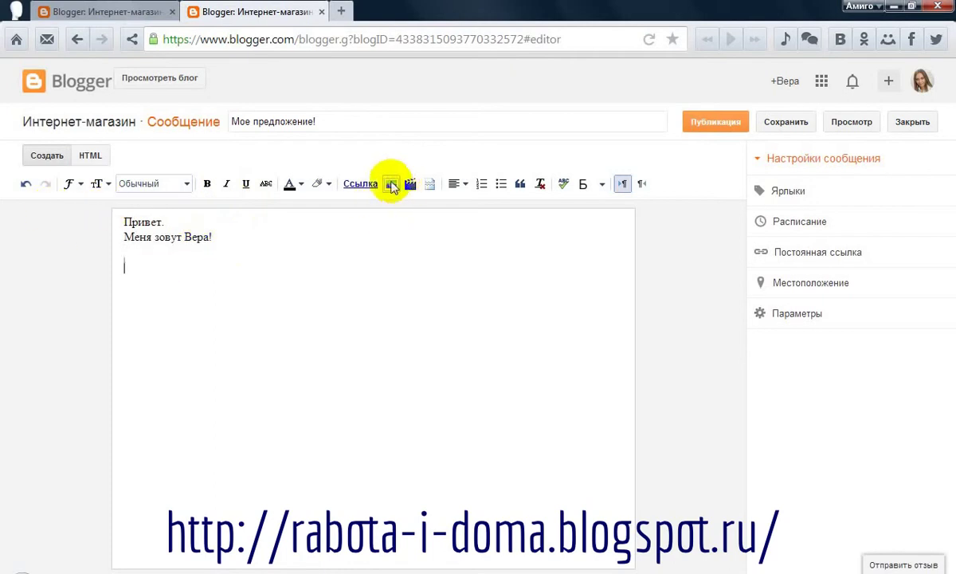
# Upload the picture getImage (2) from the folder "из природных материалов" and insert it into the post below the greeting
pyautogui.click(392, 185)
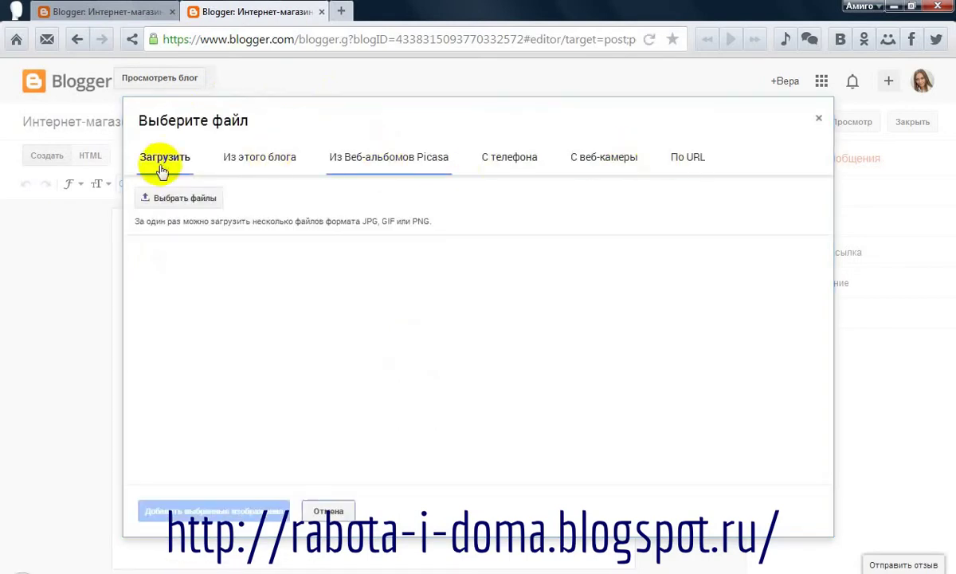
pyautogui.click(195, 201)
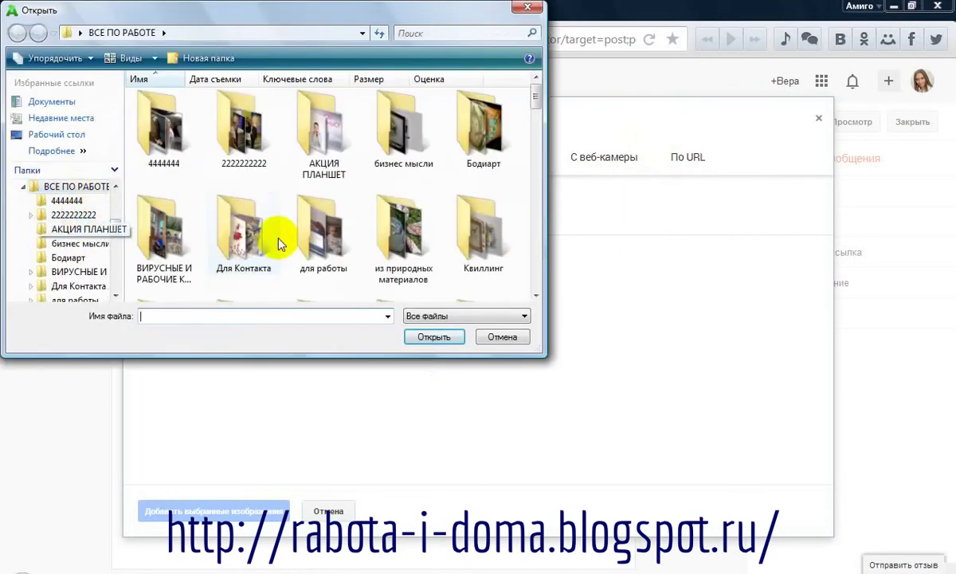
pyautogui.doubleClick(380, 234)
pyautogui.click(327, 124)
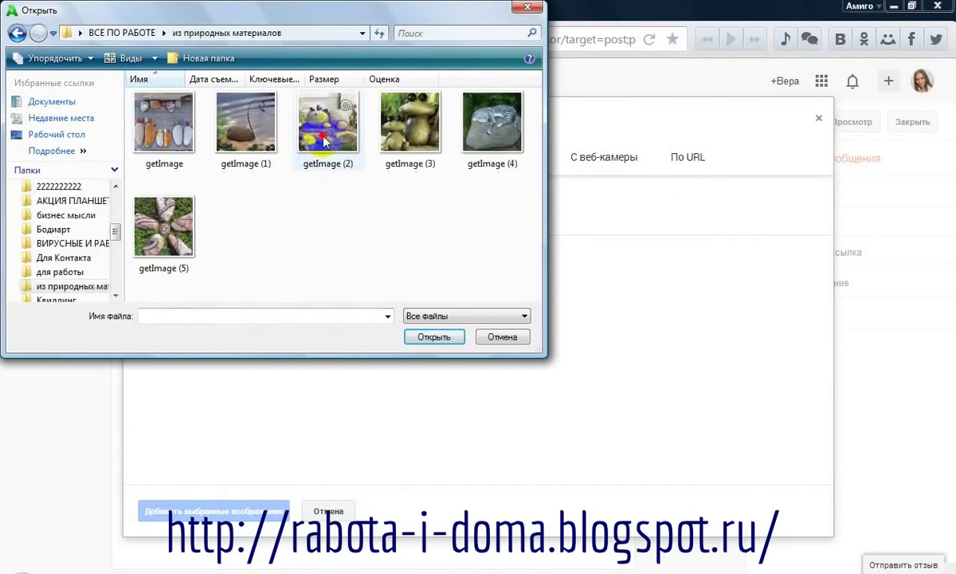
pyautogui.click(433, 336)
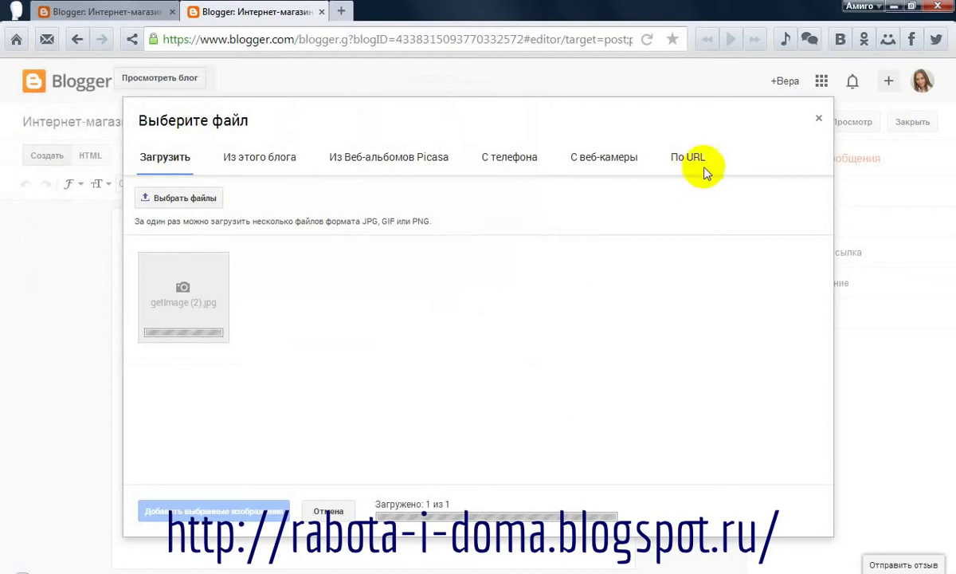
pyautogui.click(672, 163)
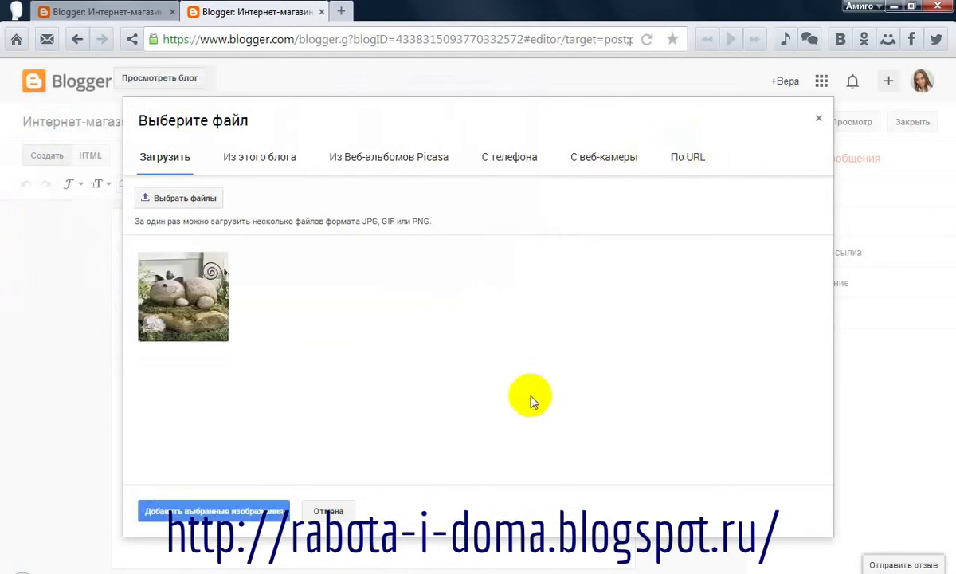
pyautogui.click(171, 338)
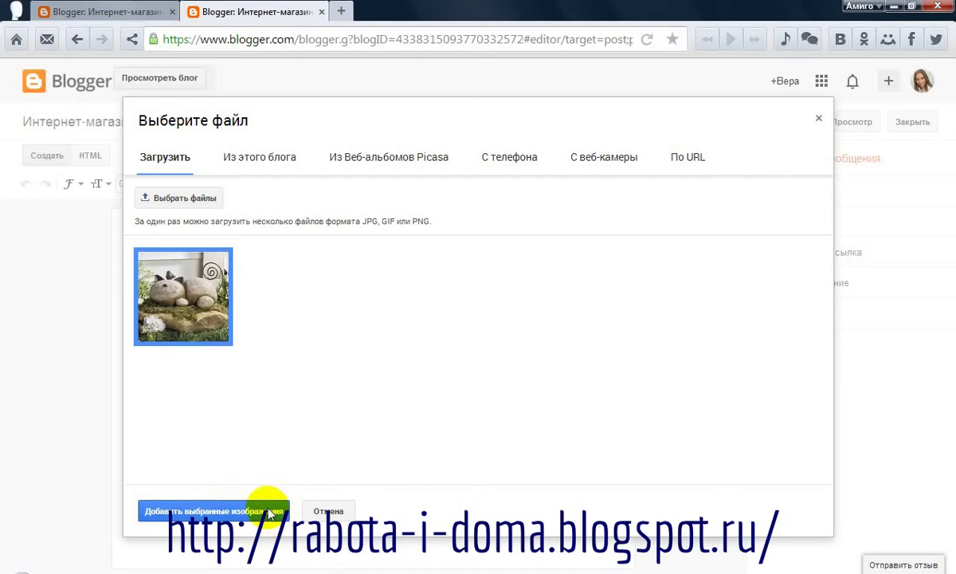
pyautogui.click(270, 514)
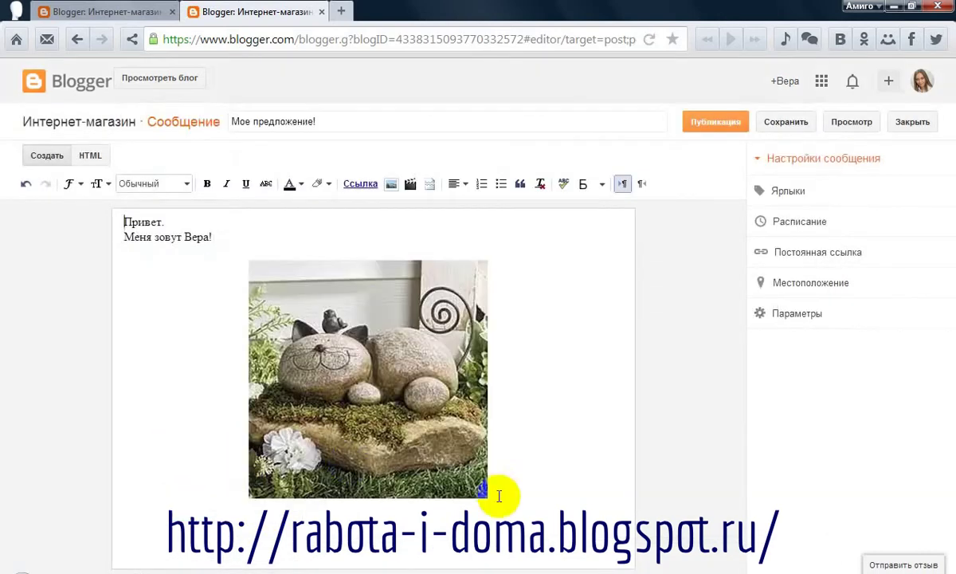
# Add the placeholder text "ваароо" on its own line below the picture
pyautogui.click(476, 459)
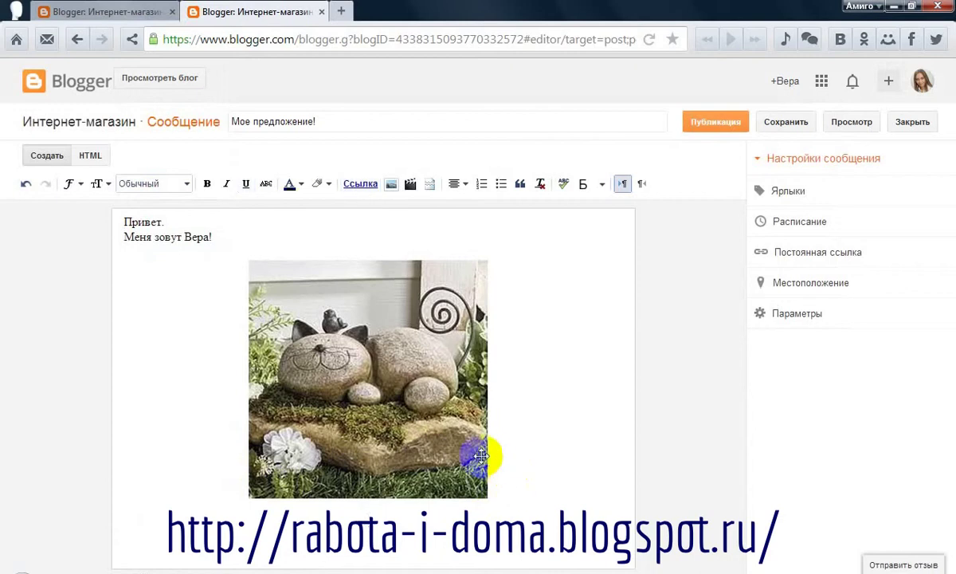
pyautogui.write('ик')
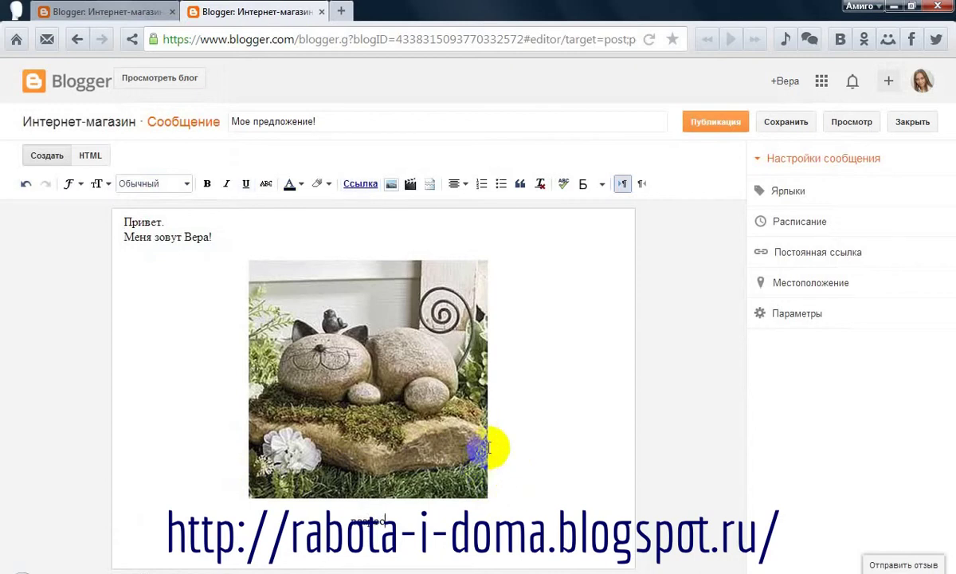
pyautogui.click(445, 317)
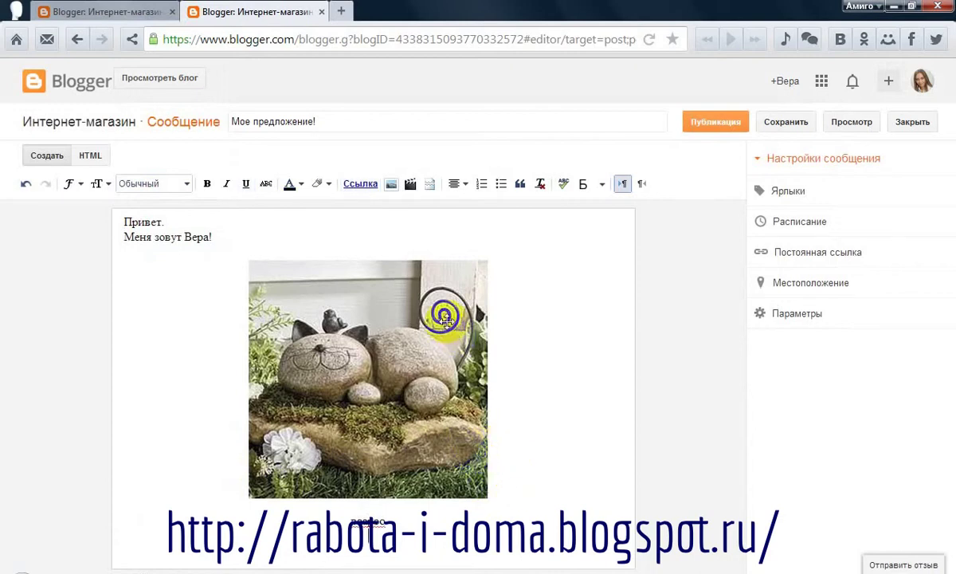
# Look at the sources offered for inserting a video into the post, and return to the post body without adding one
pyautogui.click(409, 188)
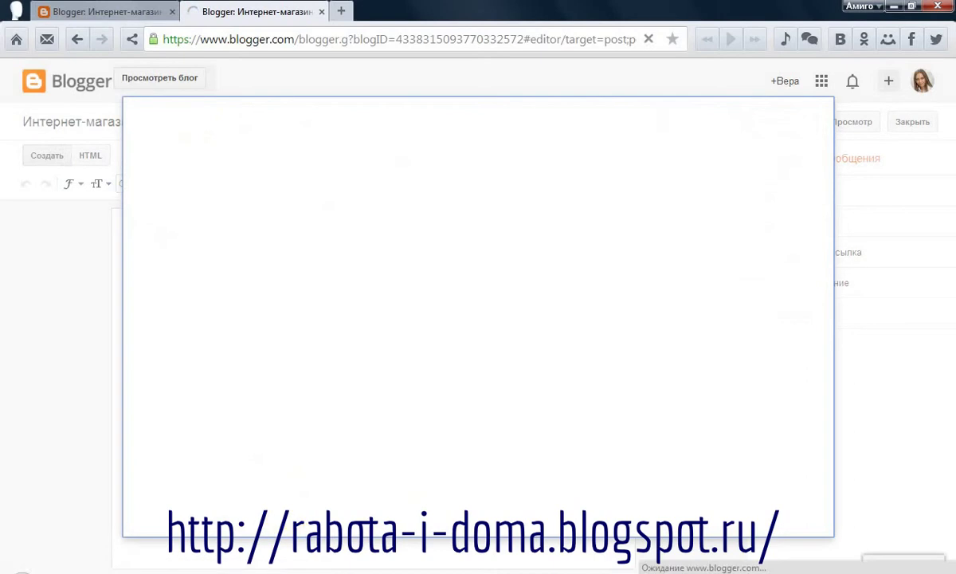
pyautogui.click(136, 570)
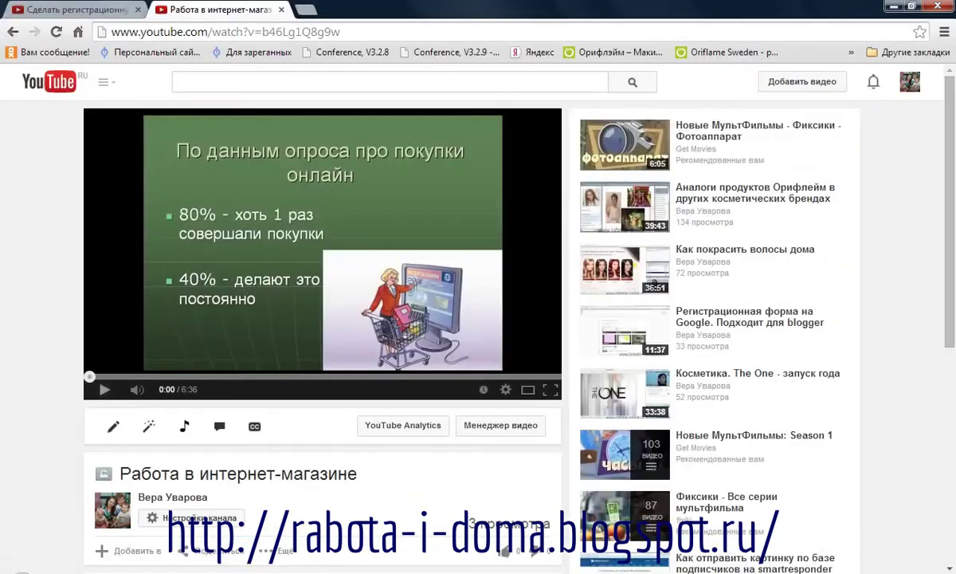
pyautogui.hotkey('alt', 'Tab')
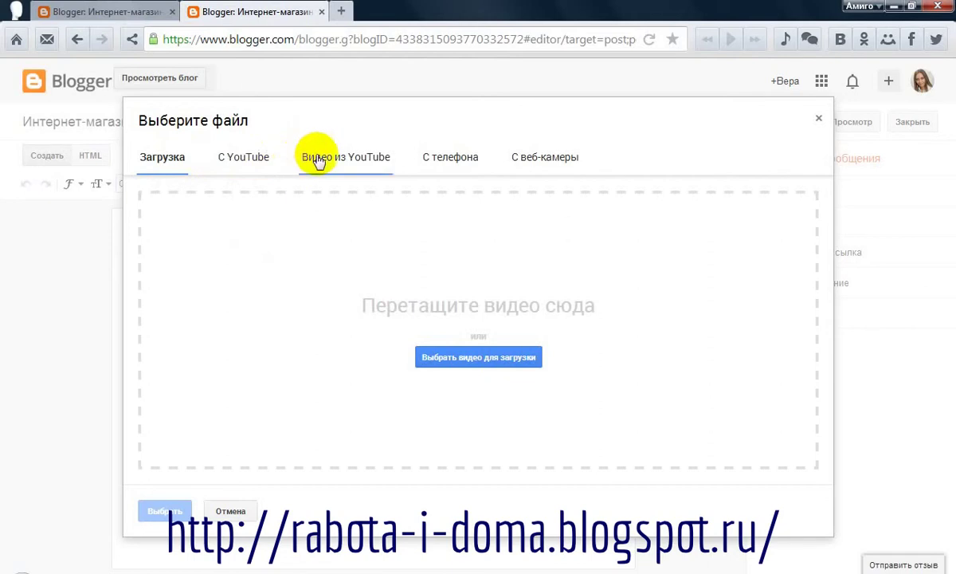
pyautogui.click(821, 124)
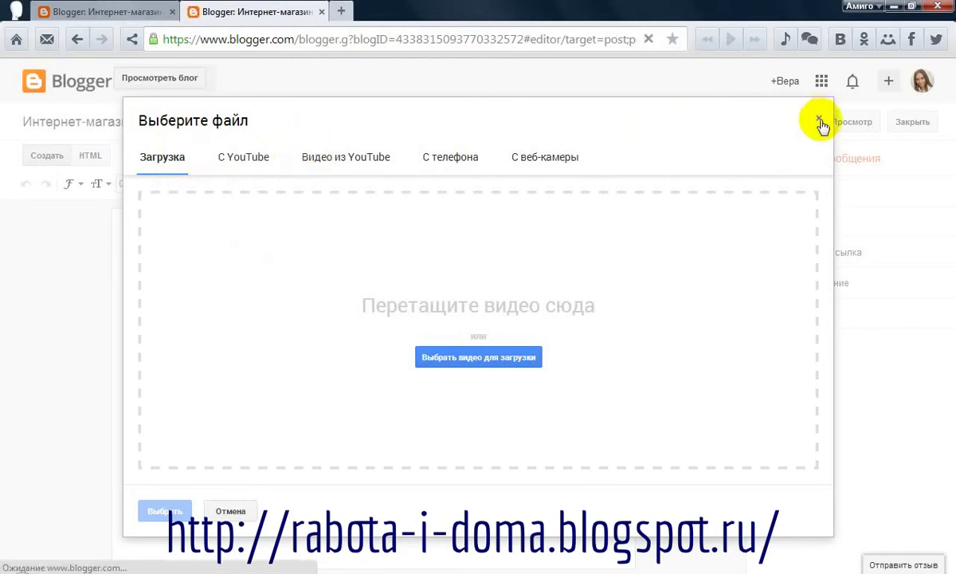
pyautogui.click(529, 341)
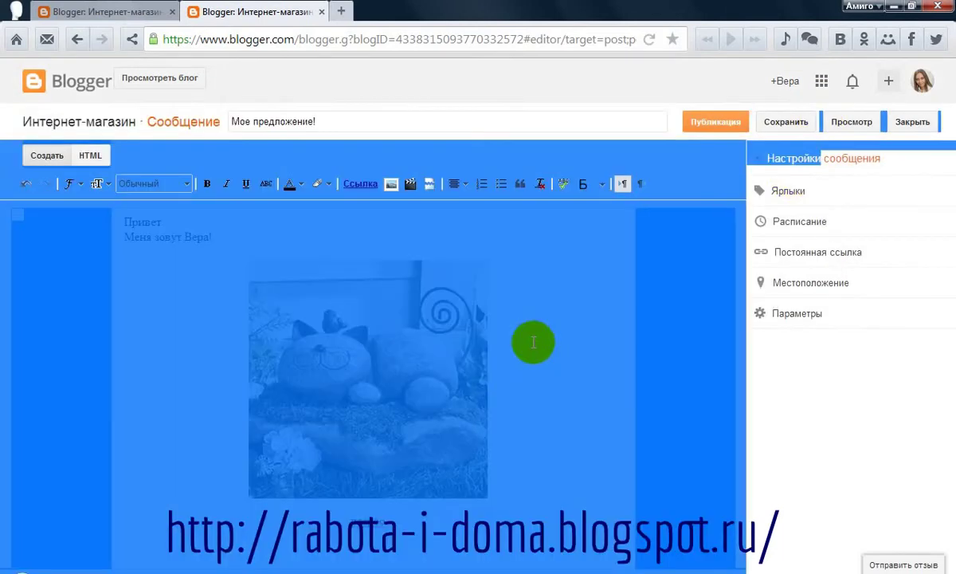
pyautogui.click(499, 474)
pyautogui.click(422, 530)
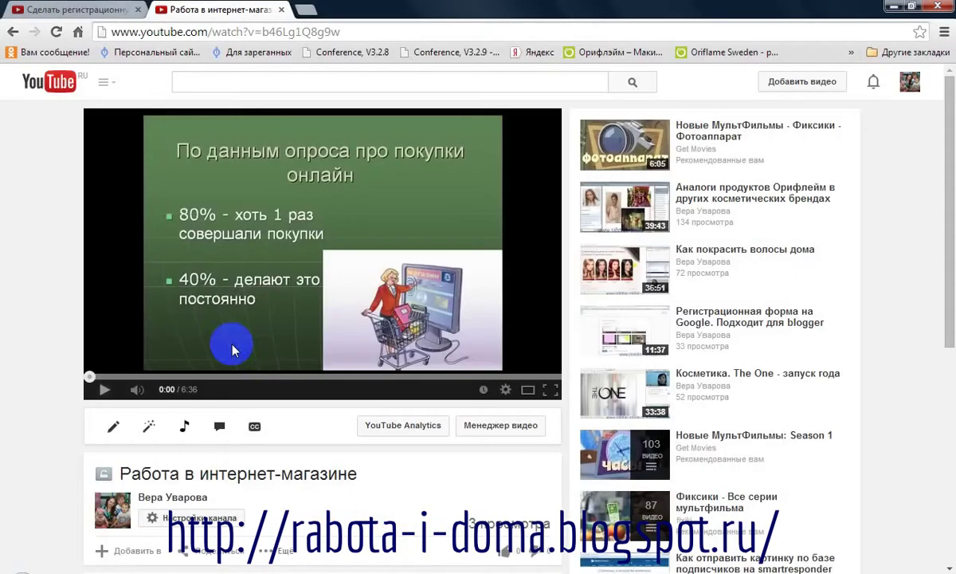
# Switch to YouTube and display the HTML embed code of the video "Работа в интернет-магазине"
pyautogui.click(299, 267)
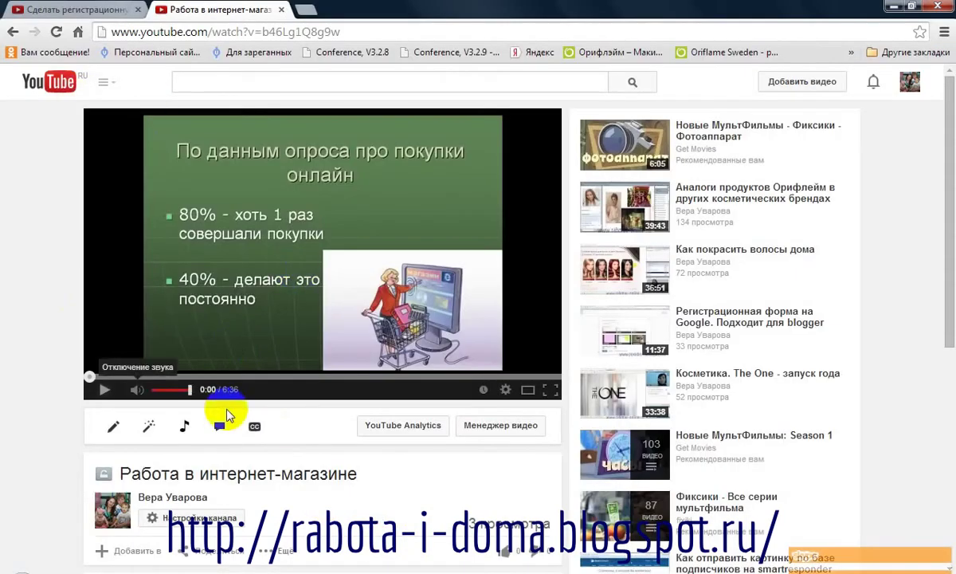
pyautogui.scroll(-2, 348, 440)
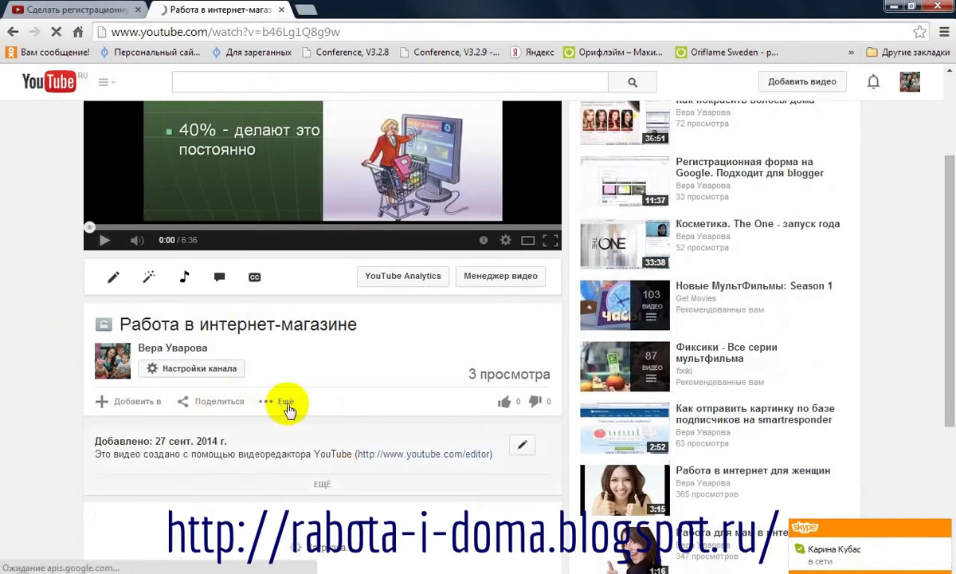
pyautogui.click(223, 406)
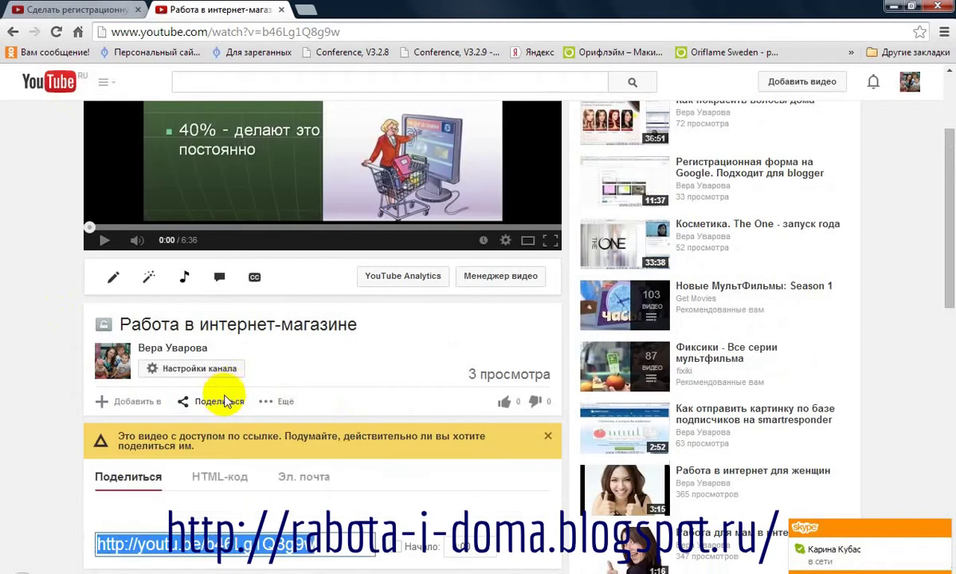
pyautogui.scroll(-2, 230, 401)
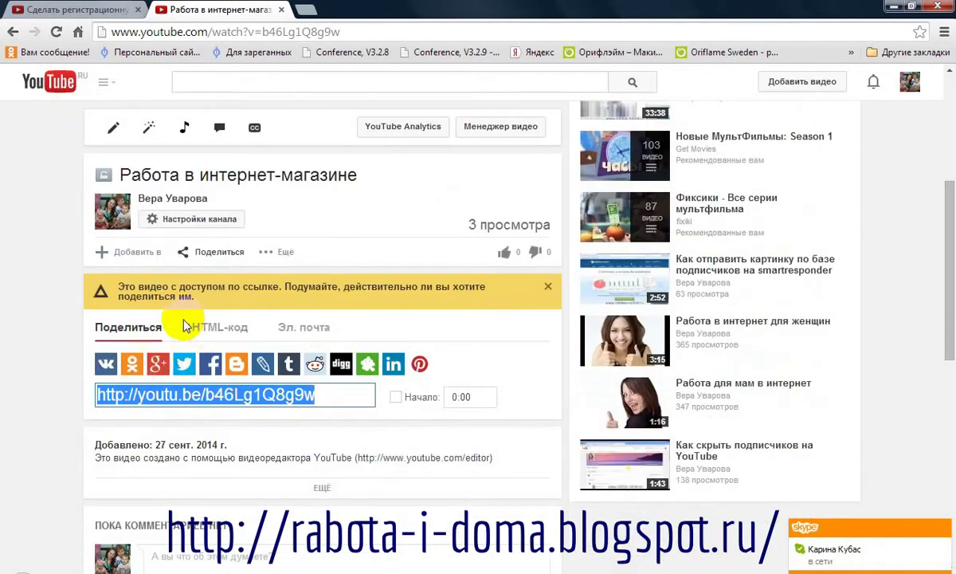
pyautogui.click(237, 333)
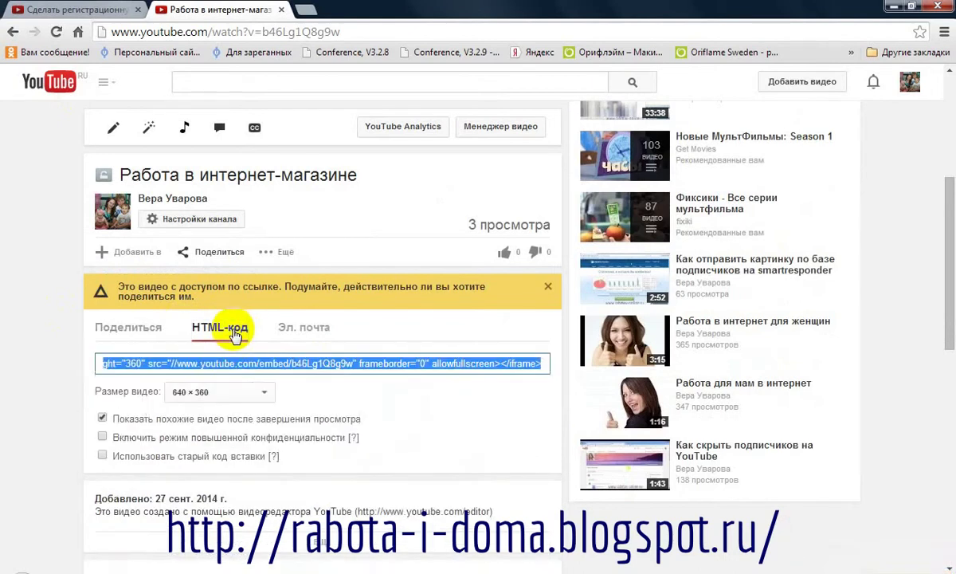
# Set the embedded video's size to 853 × 480 and copy its embed code
pyautogui.click(239, 391)
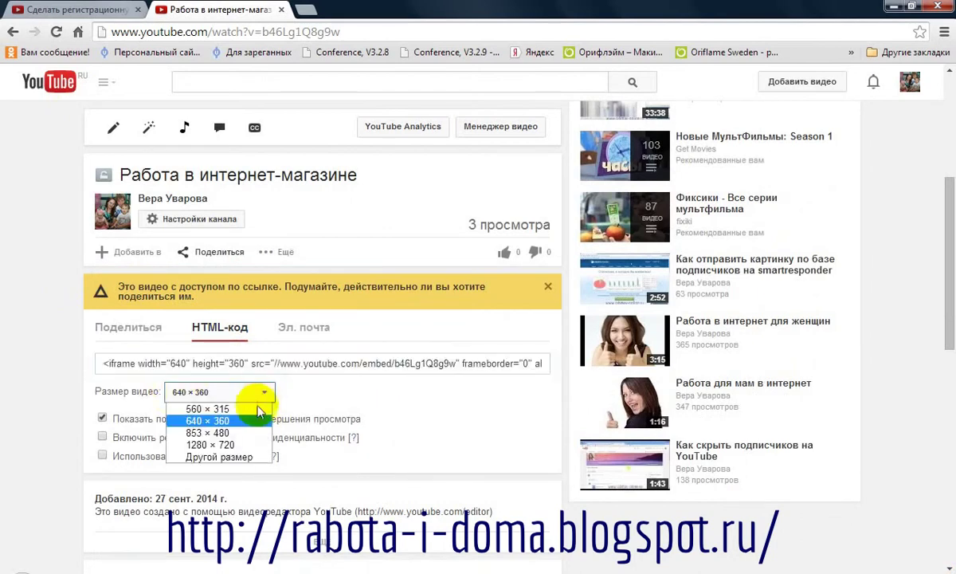
pyautogui.click(248, 437)
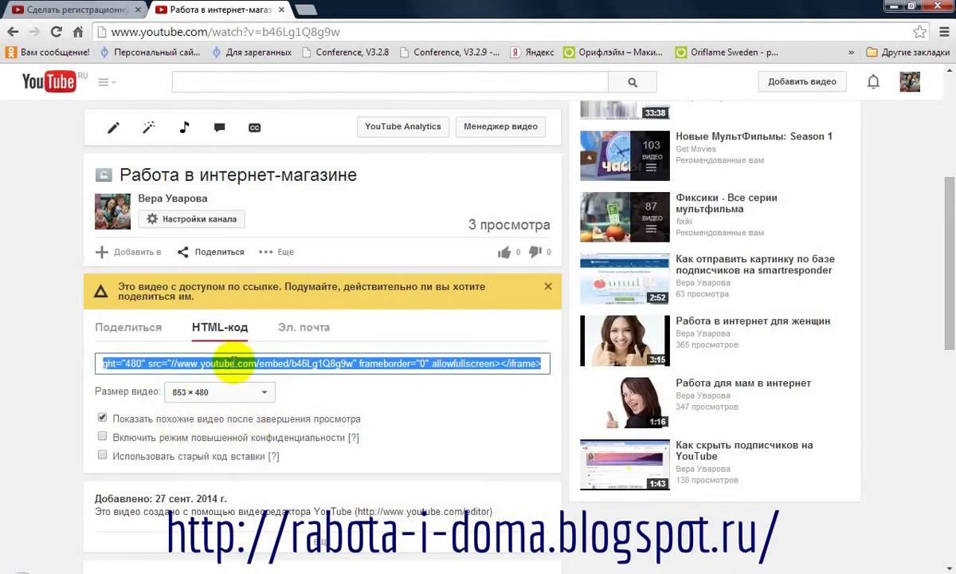
pyautogui.rightClick(253, 363)
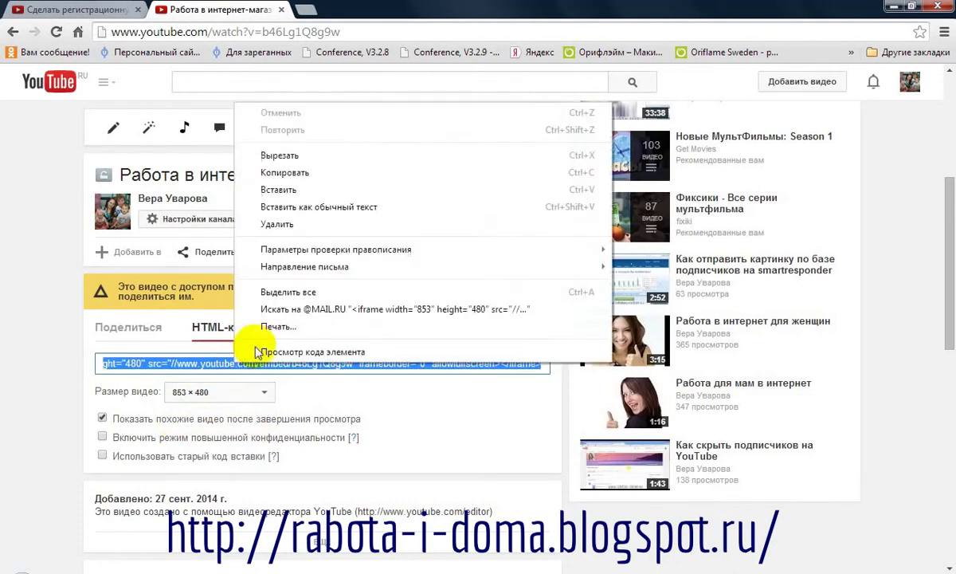
pyautogui.click(274, 171)
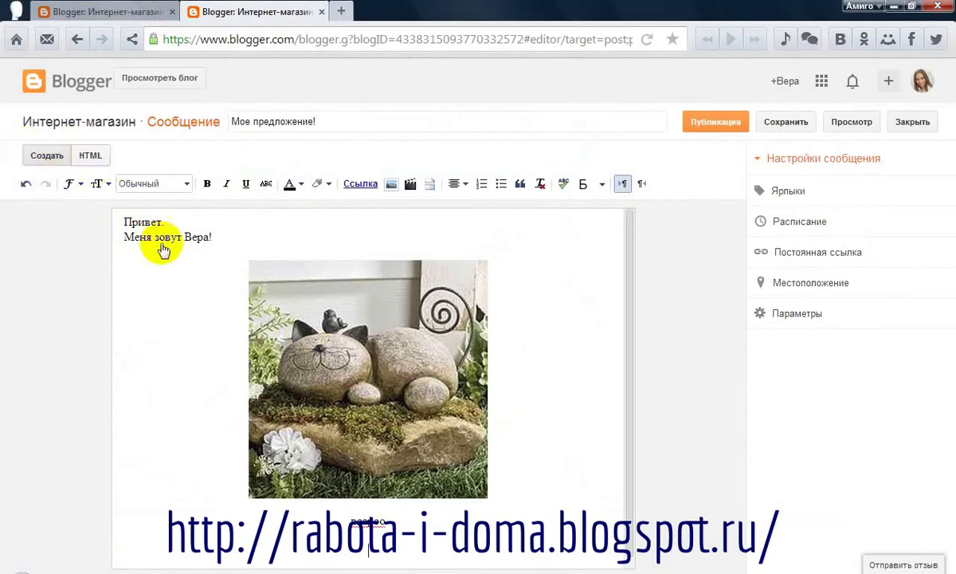
# Paste the copied YouTube embed code into the post's HTML source, a few blank lines below the existing markup
pyautogui.click(91, 157)
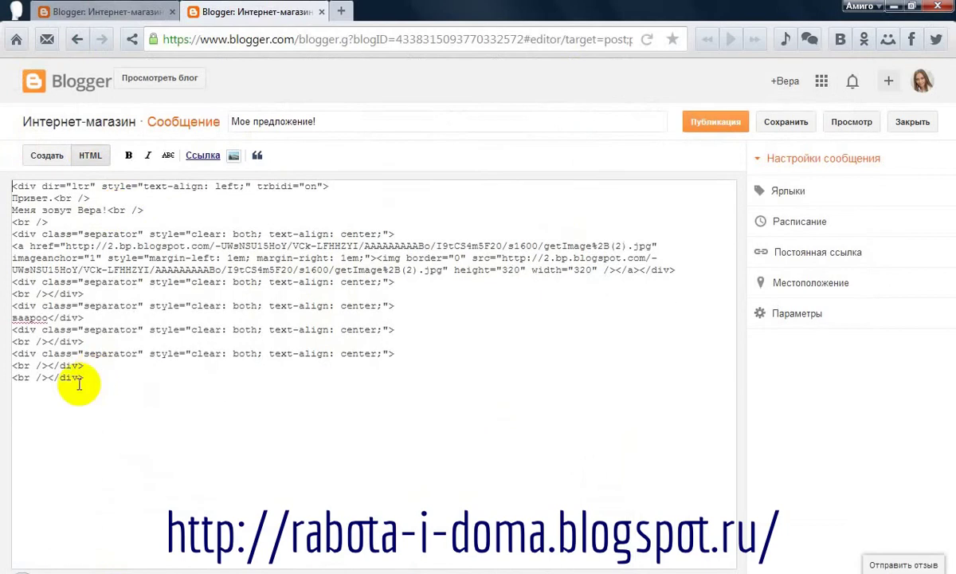
pyautogui.click(101, 390)
pyautogui.click(71, 403)
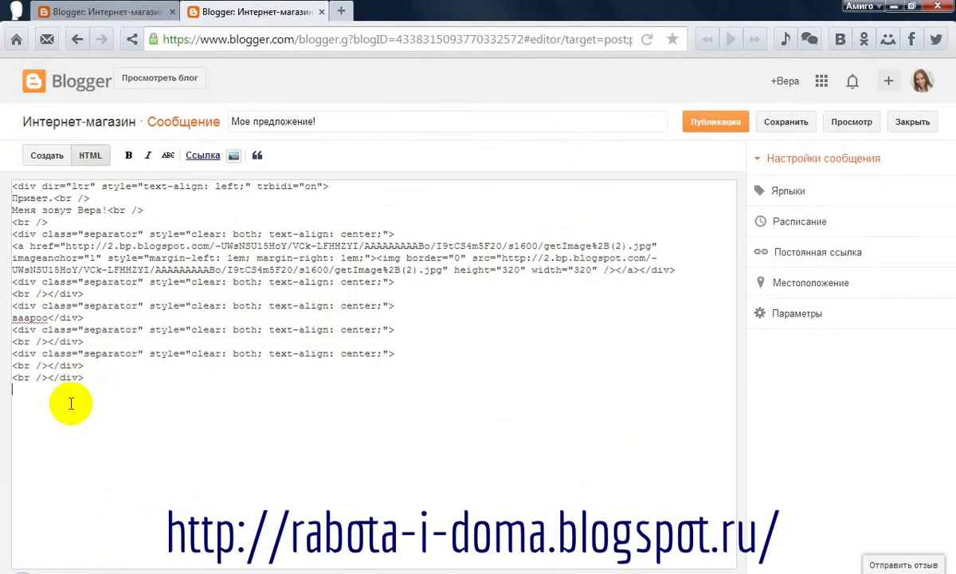
pyautogui.click(46, 430)
pyautogui.rightClick(47, 432)
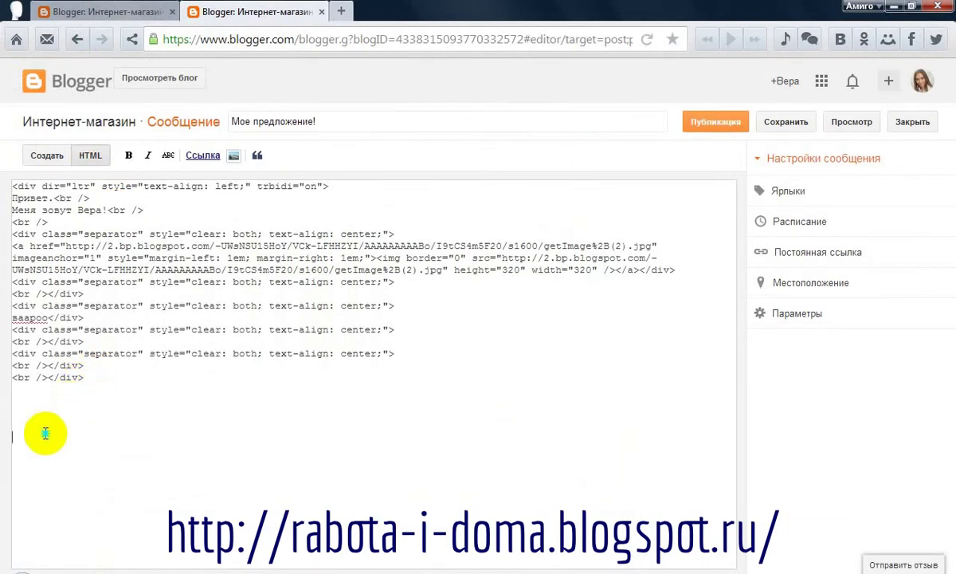
pyautogui.click(90, 312)
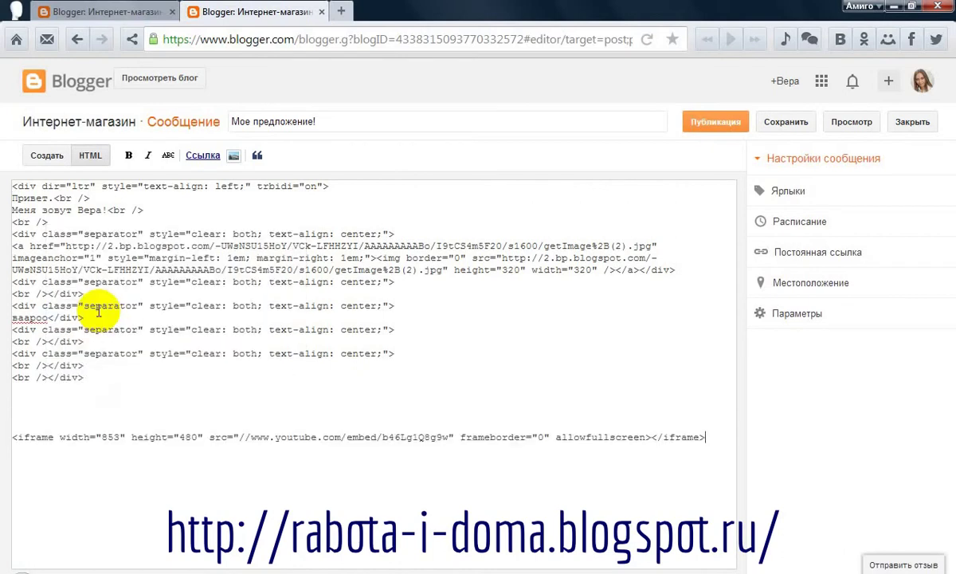
# Return to the visual view of the post and check the embedded video below the text "ваароо"
pyautogui.click(58, 156)
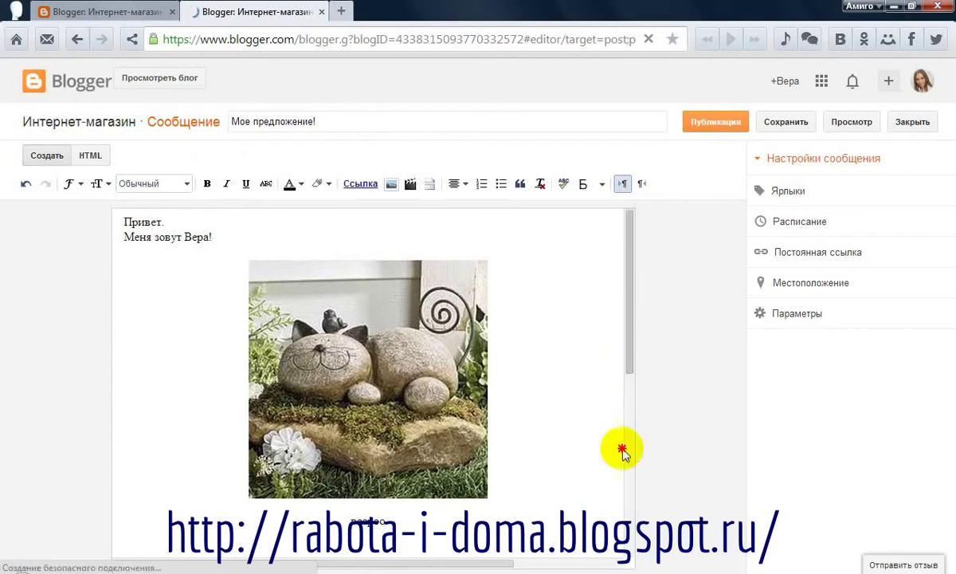
pyautogui.scroll(-2, 561, 371)
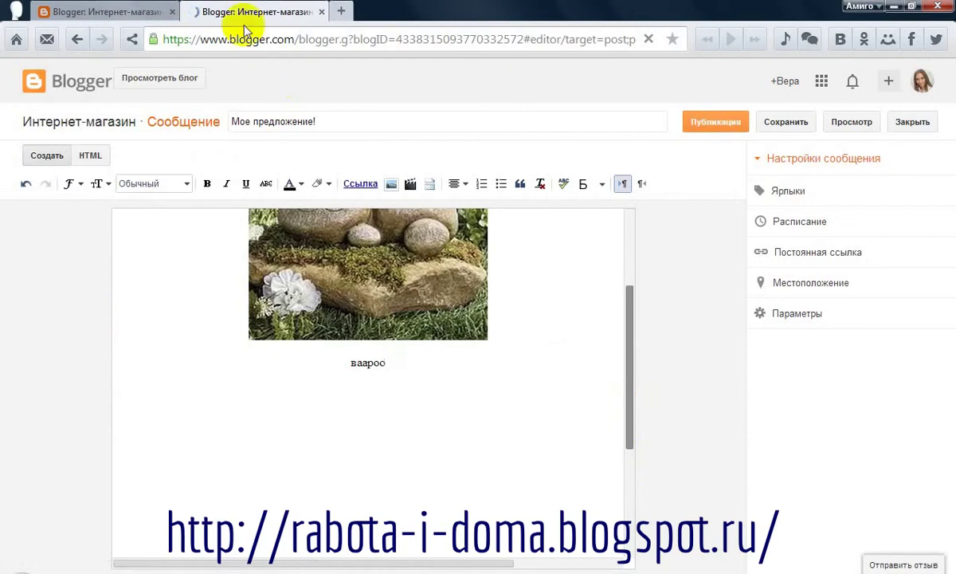
pyautogui.moveTo(625, 342); pyautogui.dragTo(603, 486)
pyautogui.moveTo(406, 356); pyautogui.dragTo(389, 288)
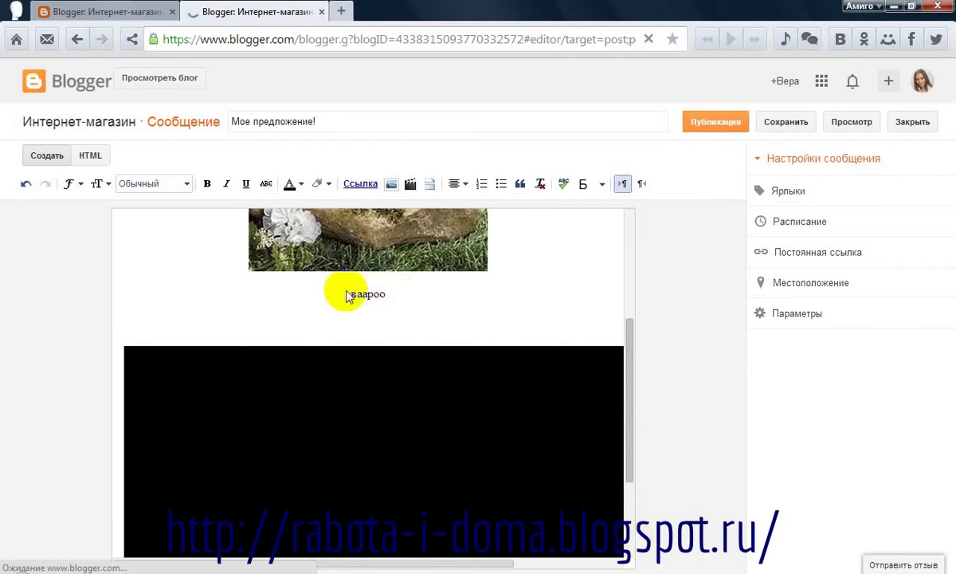
pyautogui.moveTo(626, 356)
pyautogui.mouseDown()
pyautogui.moveTo(636, 363)
pyautogui.moveTo(630, 336)
pyautogui.moveTo(630, 553)
pyautogui.moveTo(619, 559)
pyautogui.mouseUp()
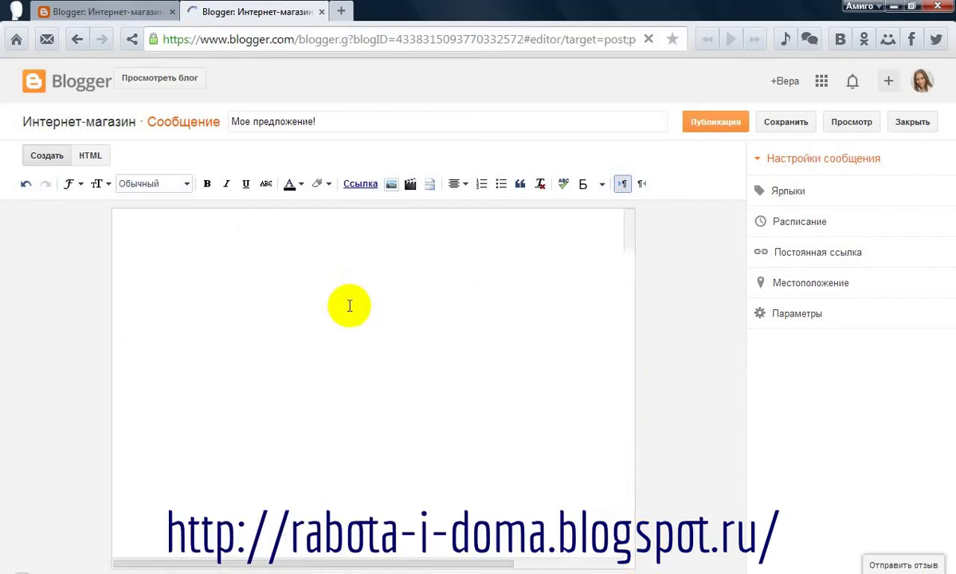
pyautogui.scroll(-3, 351, 330)
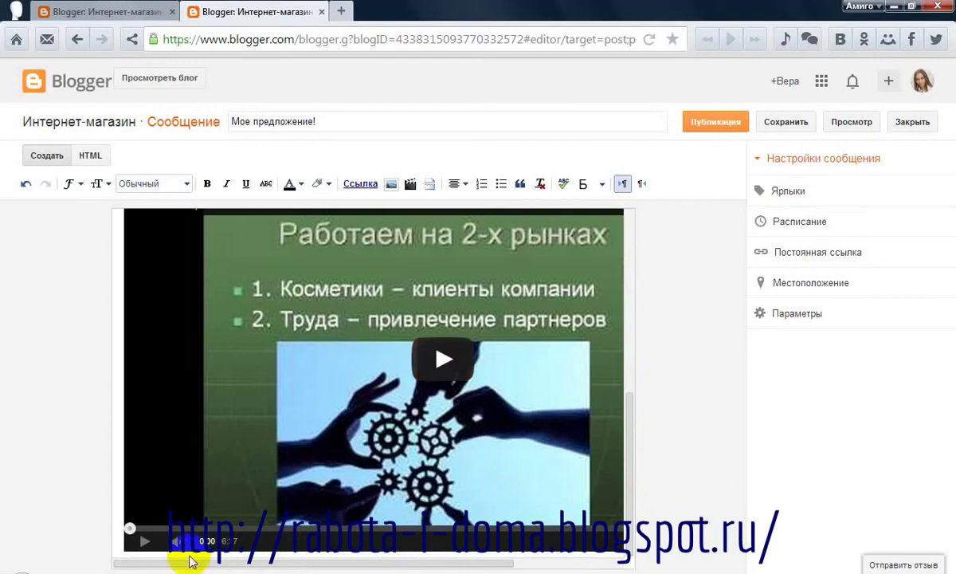
pyautogui.click(121, 530)
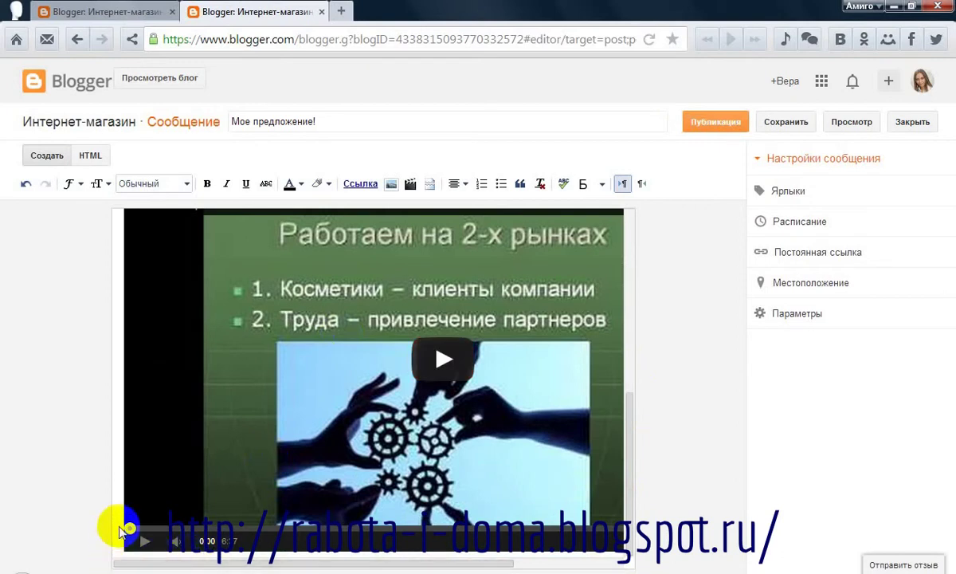